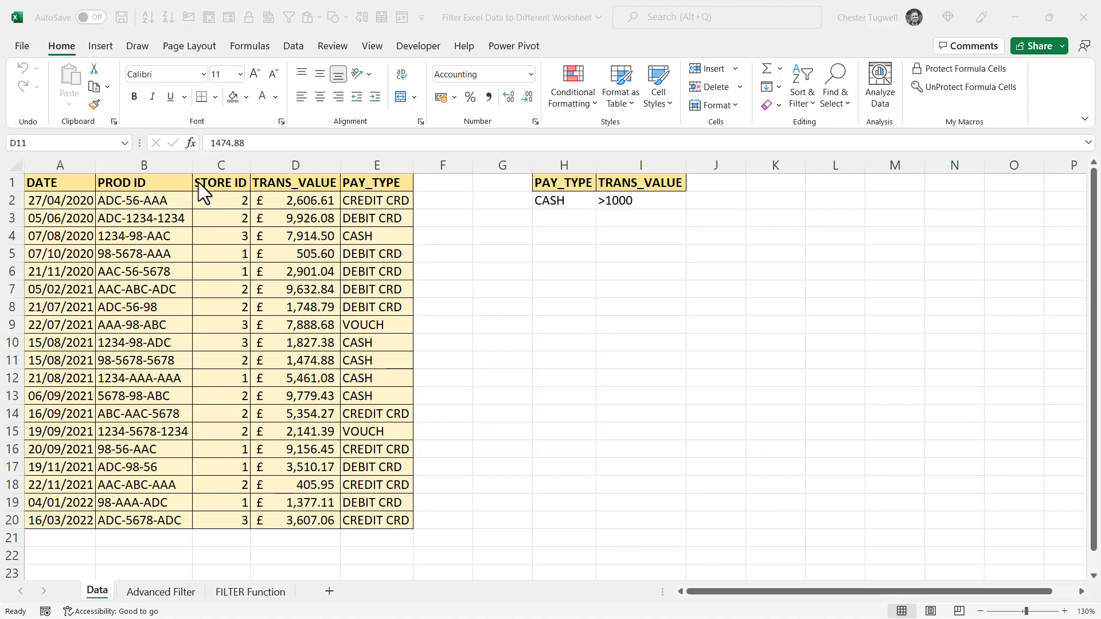
Copy the PAY_TYPE heading from E1 into H1.
click(378, 184)
key(ctrl+c)
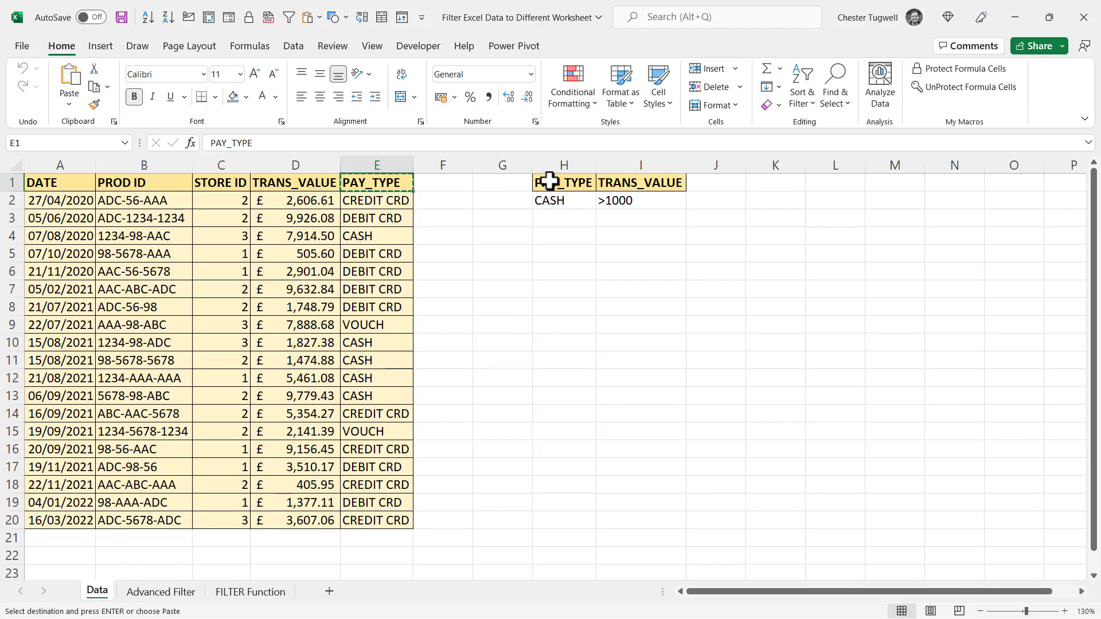
click(552, 182)
key(ctrl+v)
click(580, 232)
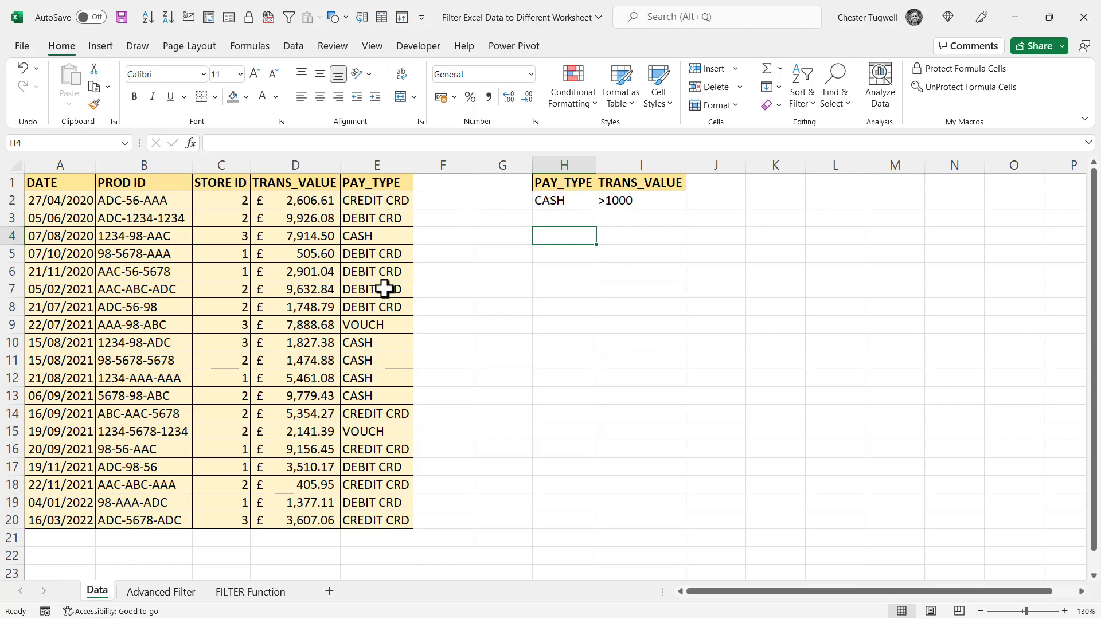
Change the TRANS_VALUE criterion in I2 from >1000 to >5000.
double_click(637, 199)
drag(636, 199, 612, 203)
text(5)
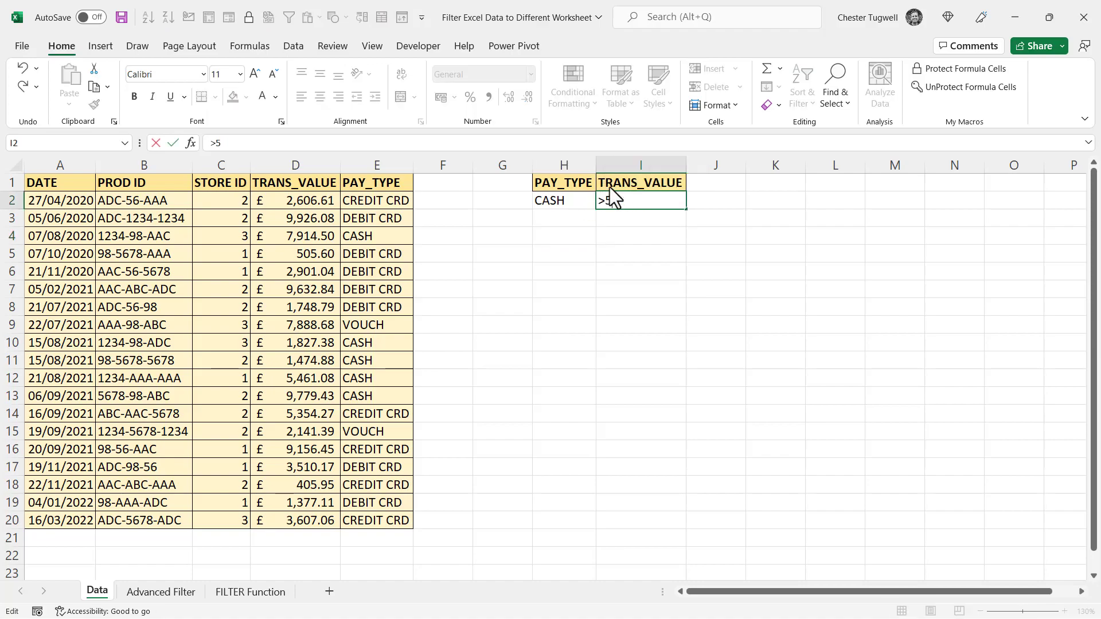
key(Return)
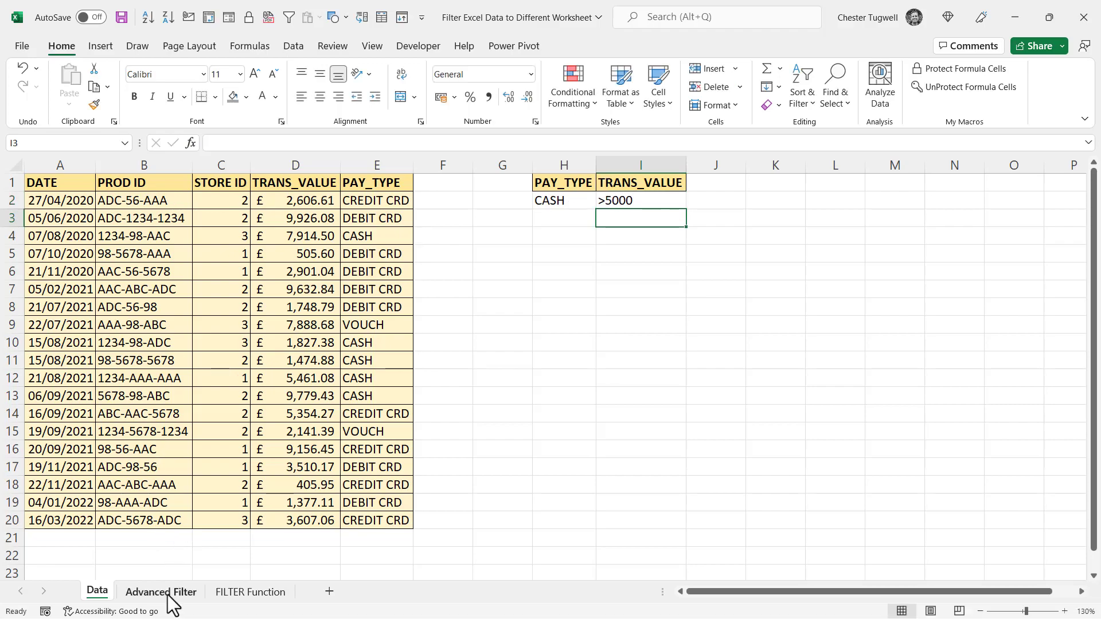
Switch to the empty Advanced Filter sheet, select D6 and show the Data ribbon.
click(170, 592)
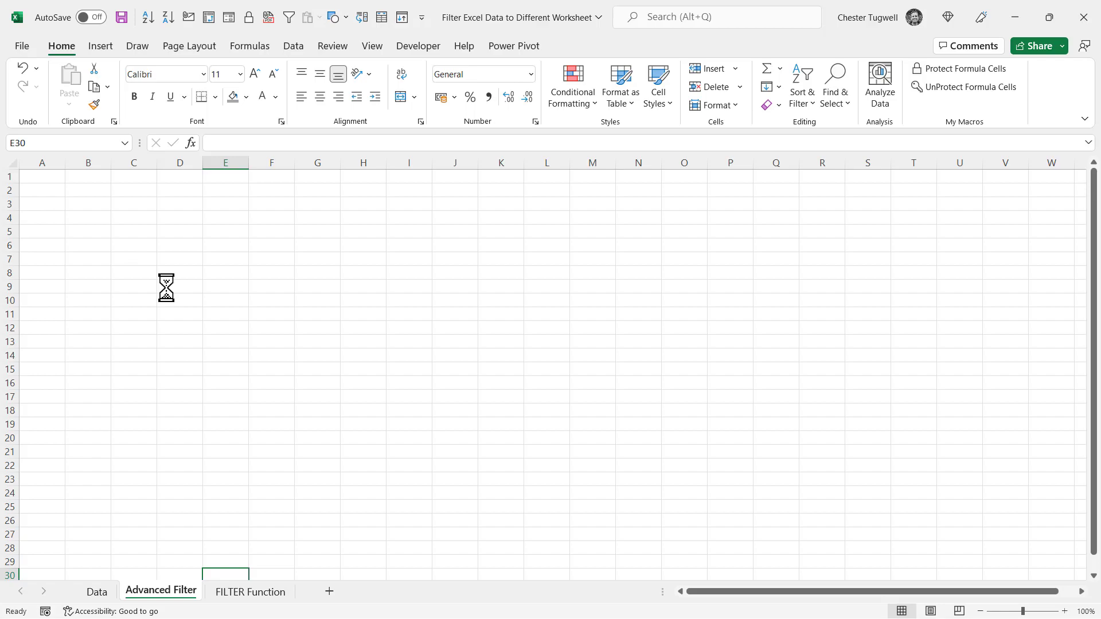
ctrl+scroll(165, 287, up, 5)
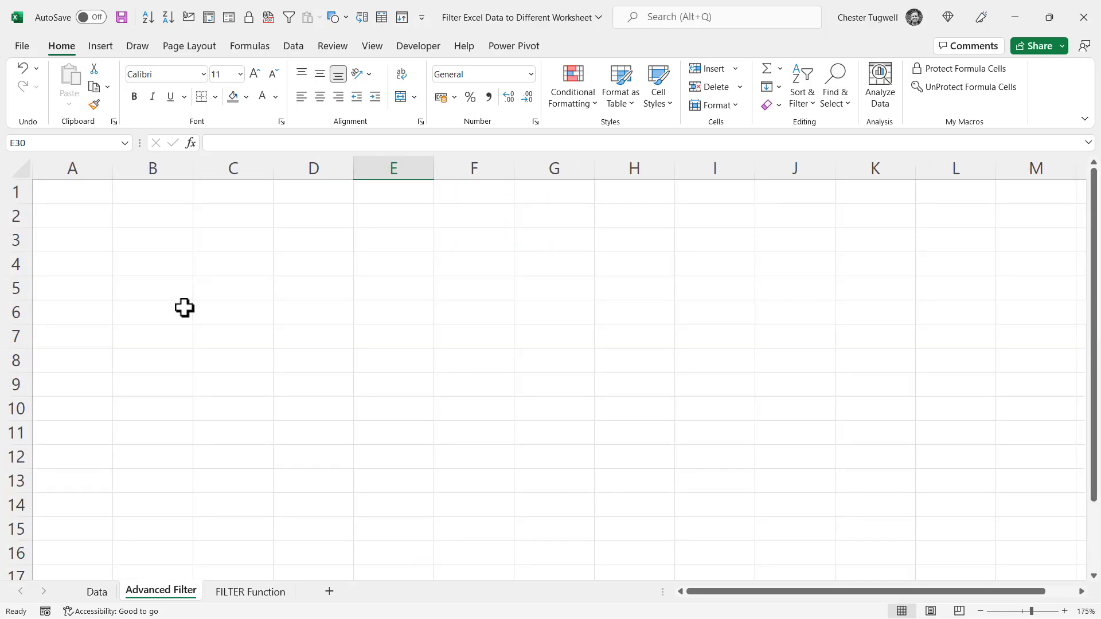
click(287, 320)
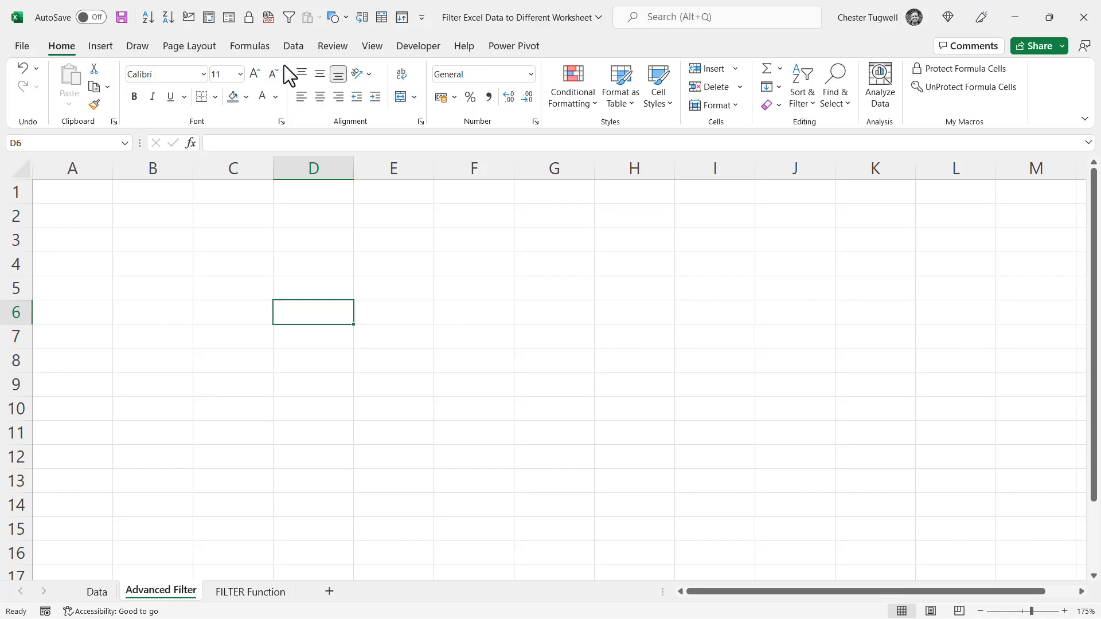
click(292, 47)
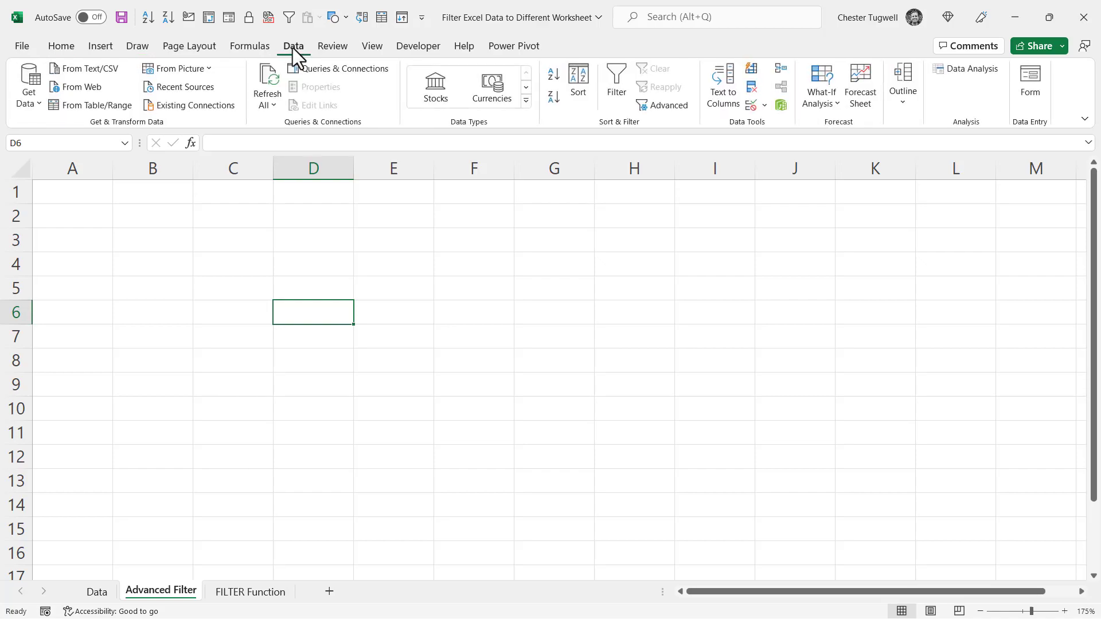
In Advanced Filter, set list range Data!A1:E20 and criteria range Data!H1:I2.
click(662, 105)
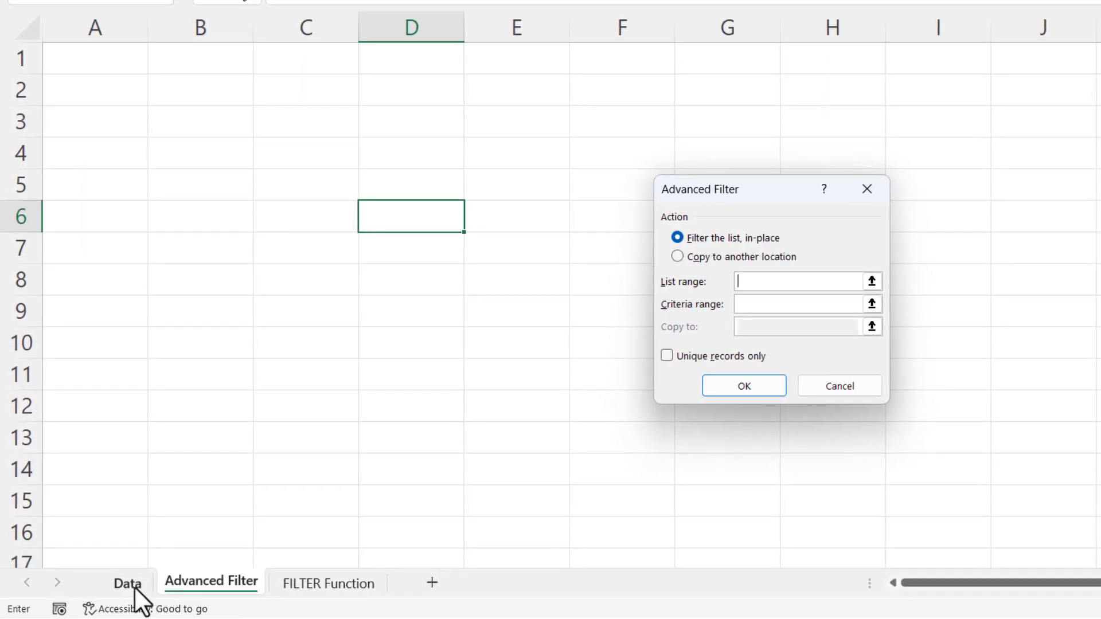
click(134, 586)
drag(76, 52, 457, 481)
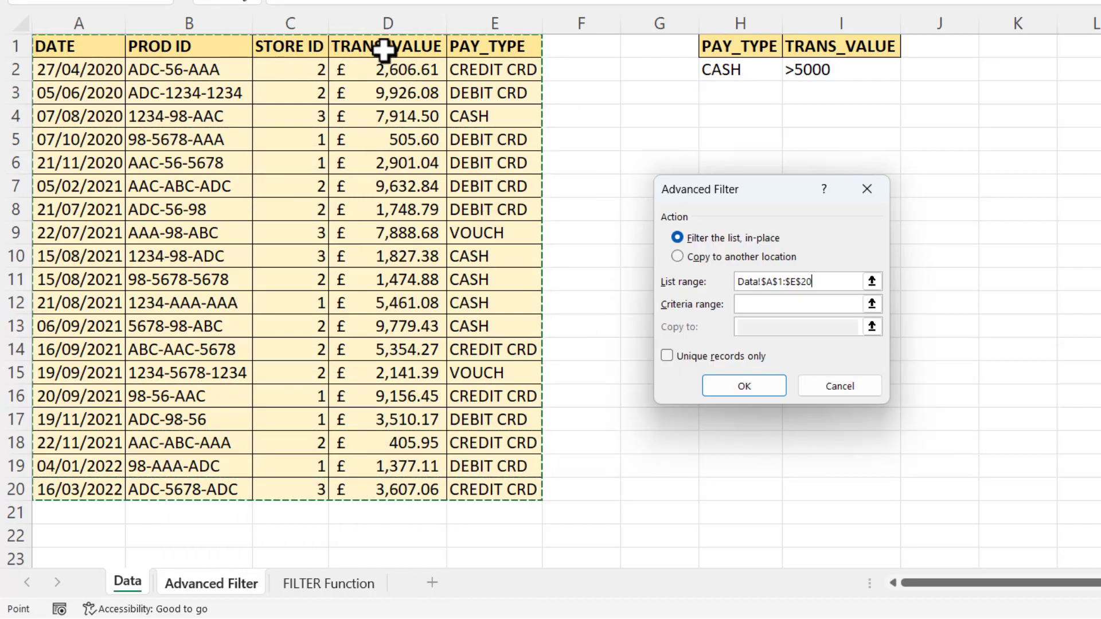
click(745, 305)
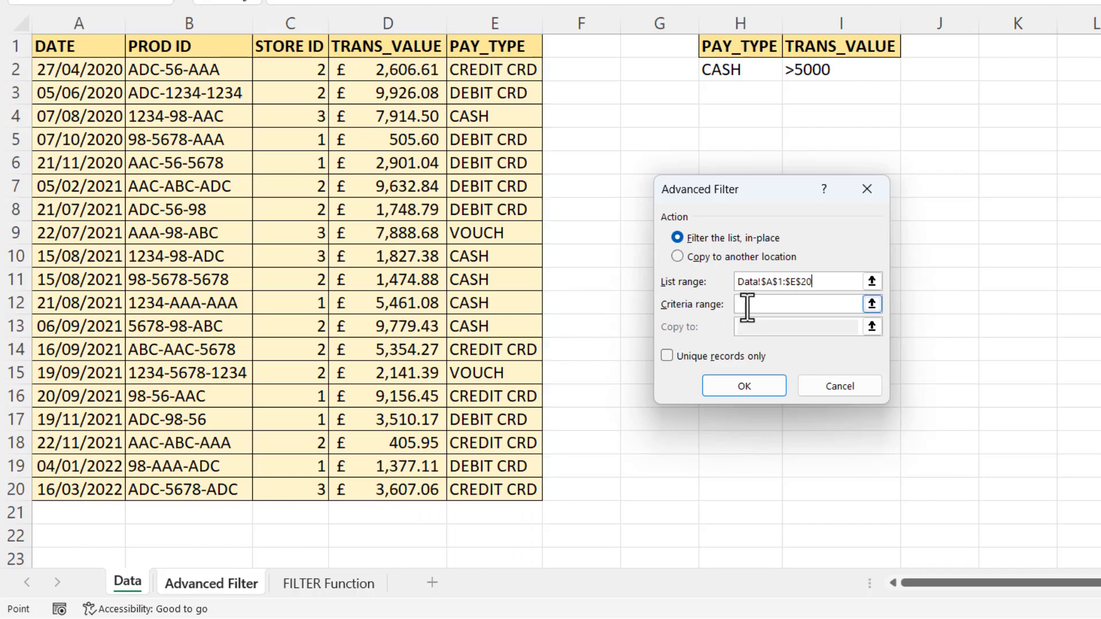
click(131, 581)
click(726, 46)
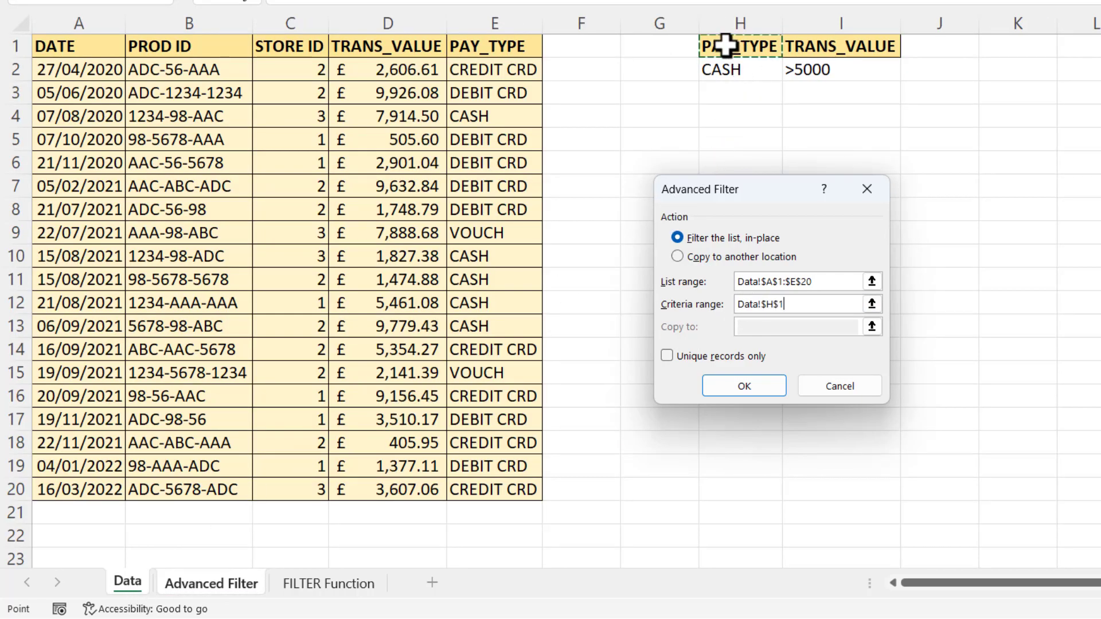
drag(725, 46, 852, 70)
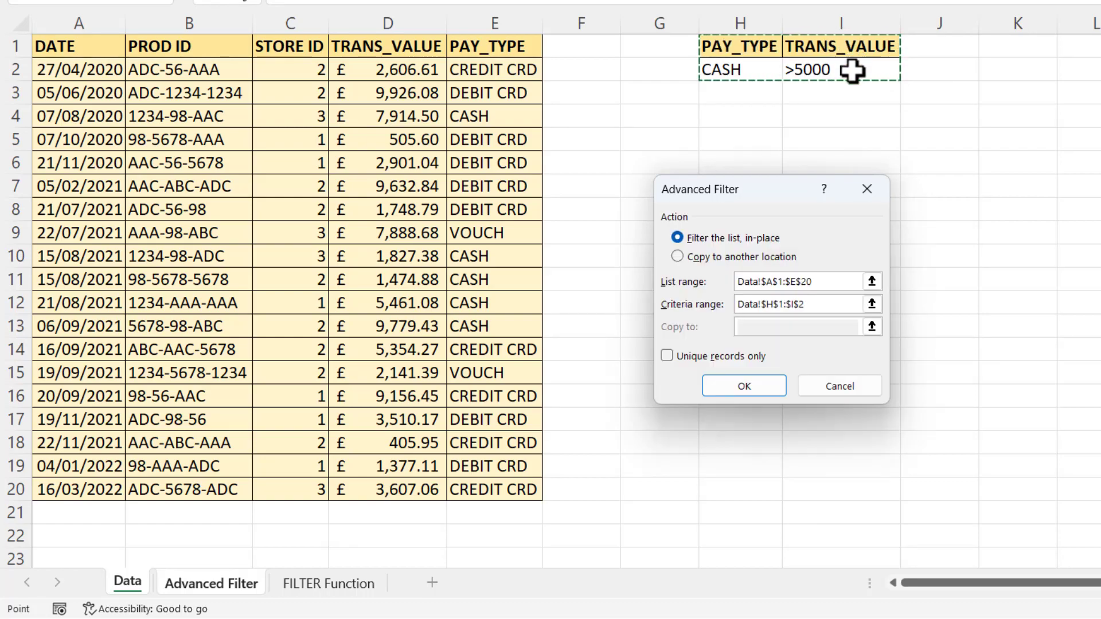
Choose Copy to another location with destination A1 and run the filter.
click(677, 256)
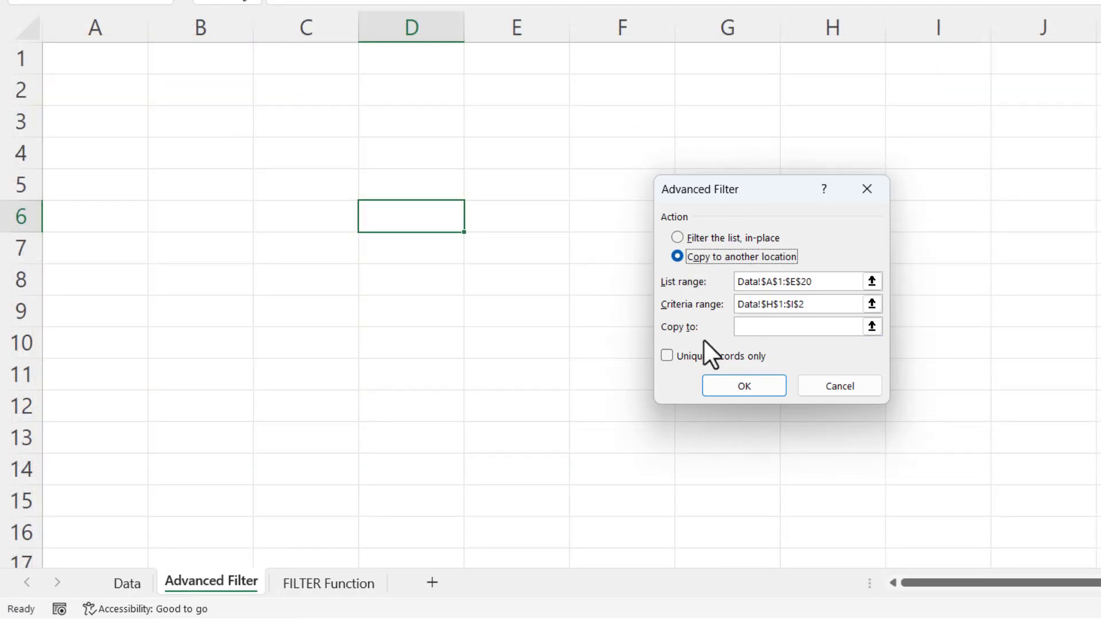
click(745, 327)
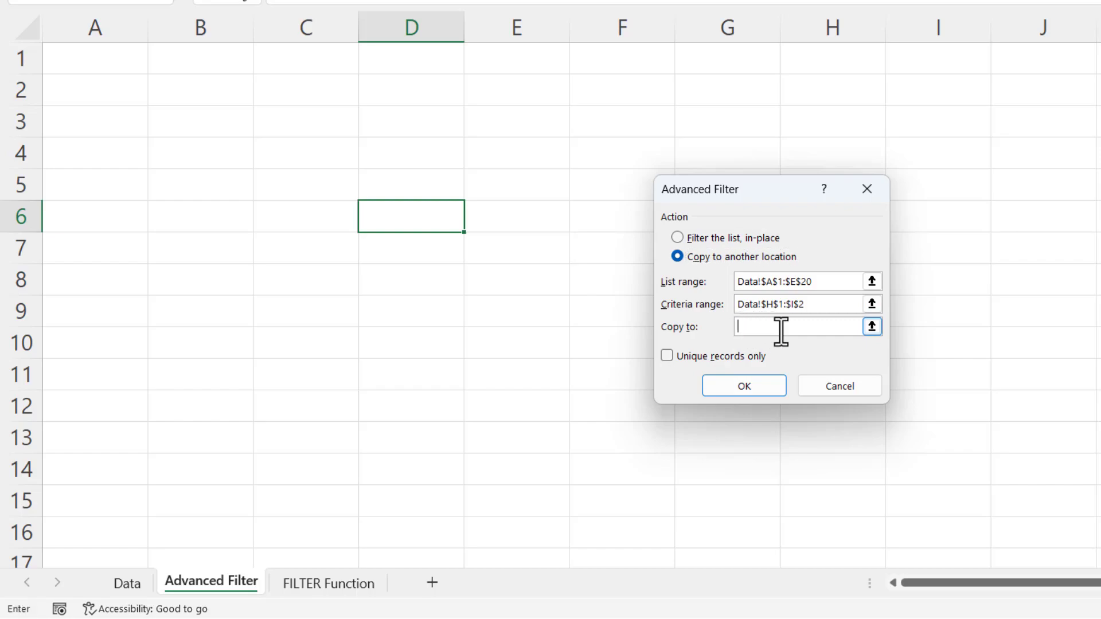
click(108, 57)
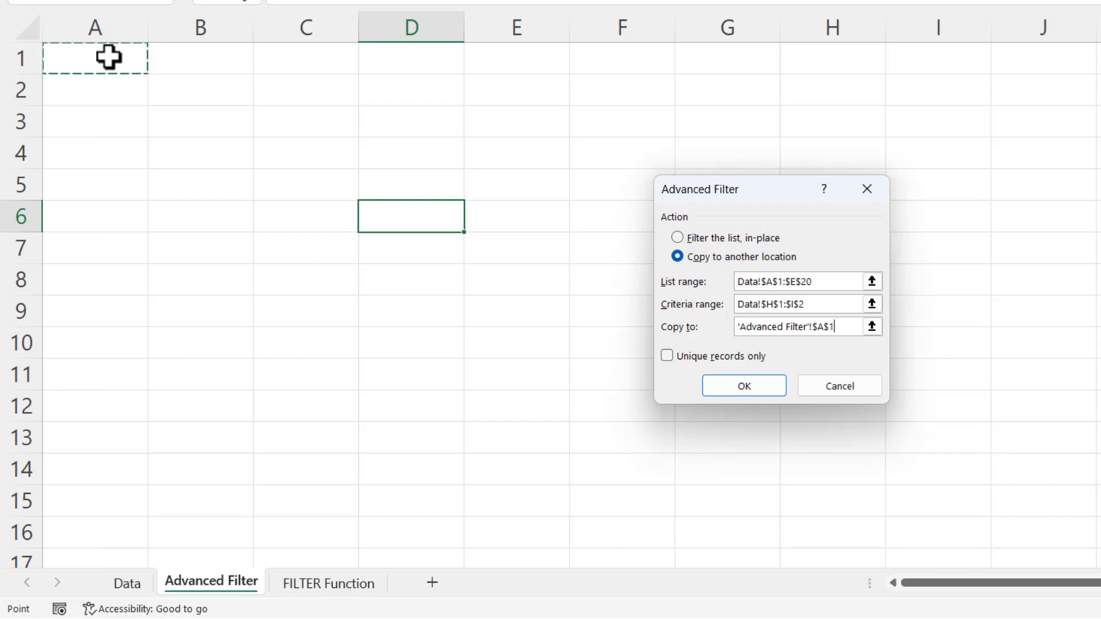
click(723, 397)
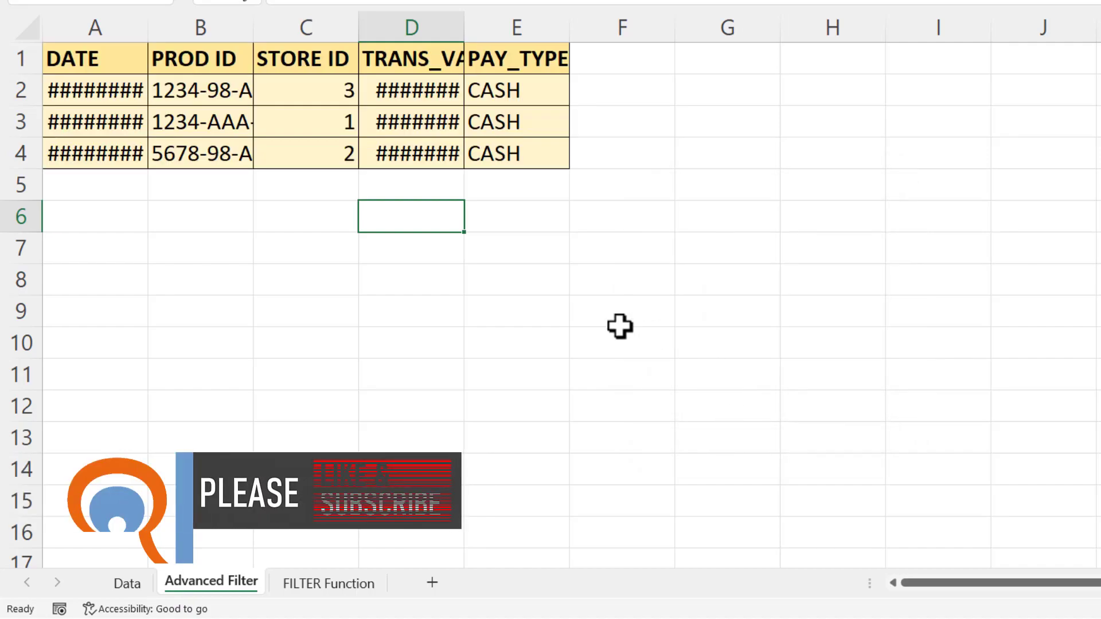
AutoFit columns A to E so dates, product IDs and £ values display fully.
drag(74, 27, 568, 26)
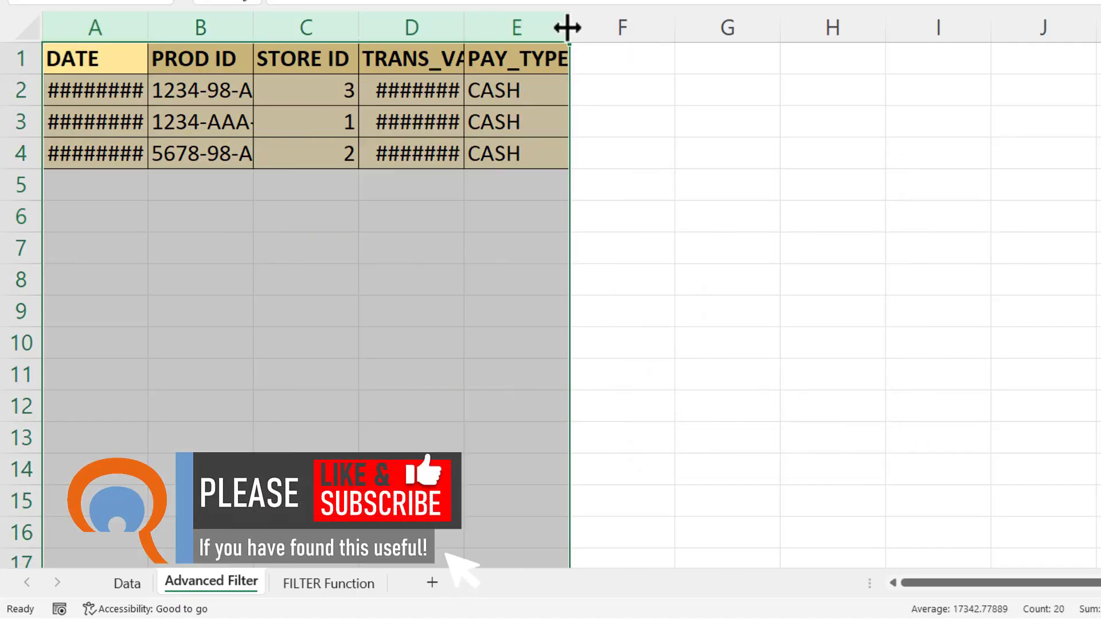
double_click(567, 27)
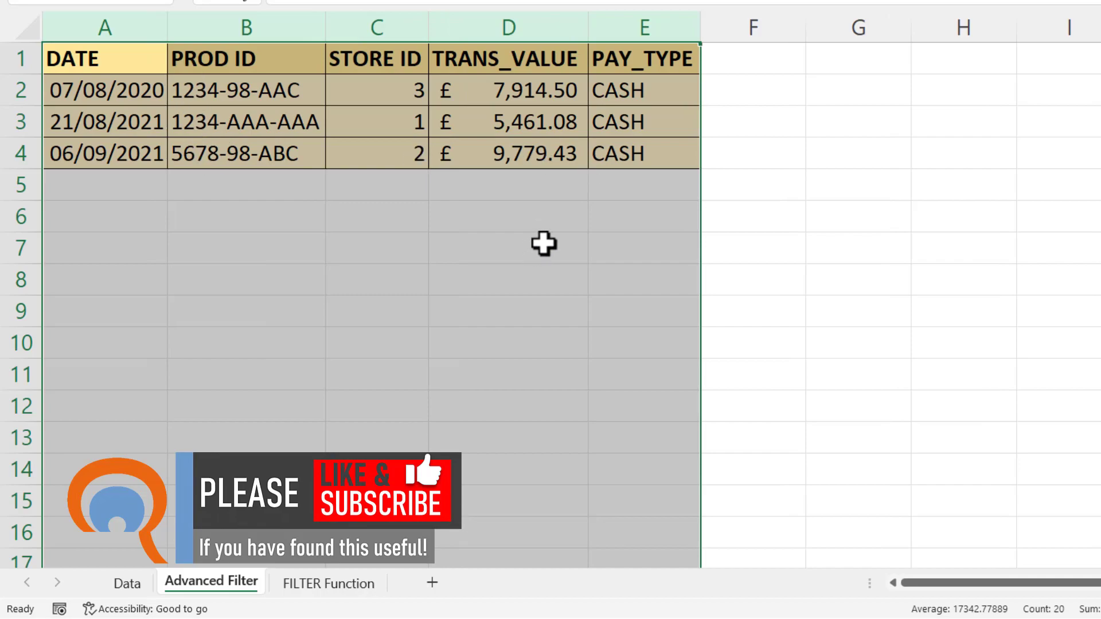
click(246, 374)
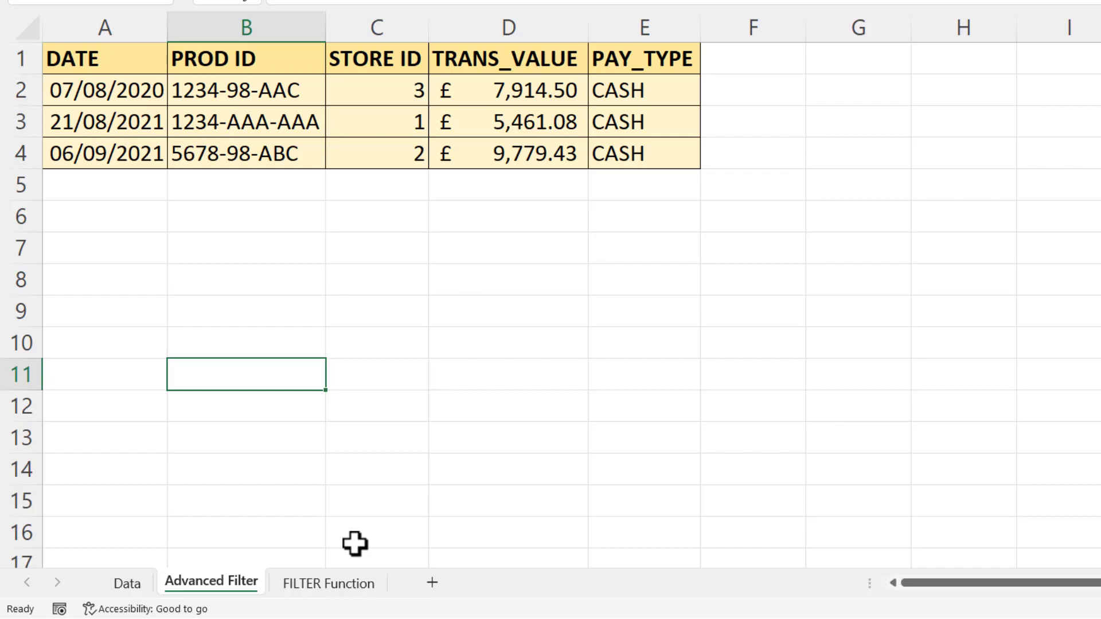
Set the H2 PAY_TYPE criterion to VOUCH, check the unchanged Advanced Filter results, return to Data.
click(129, 579)
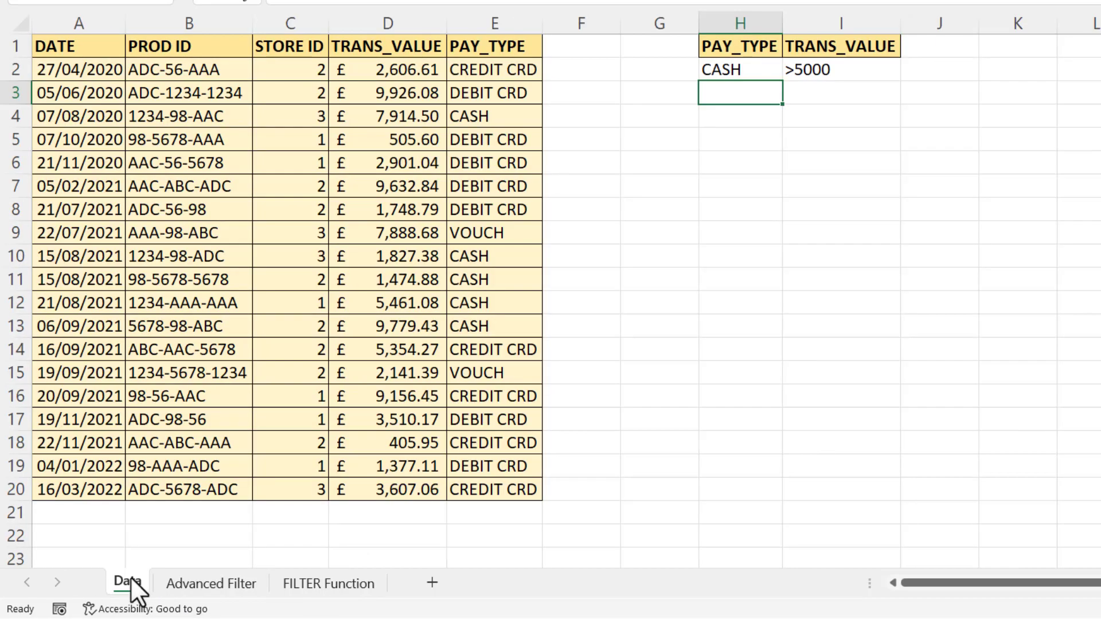
click(732, 73)
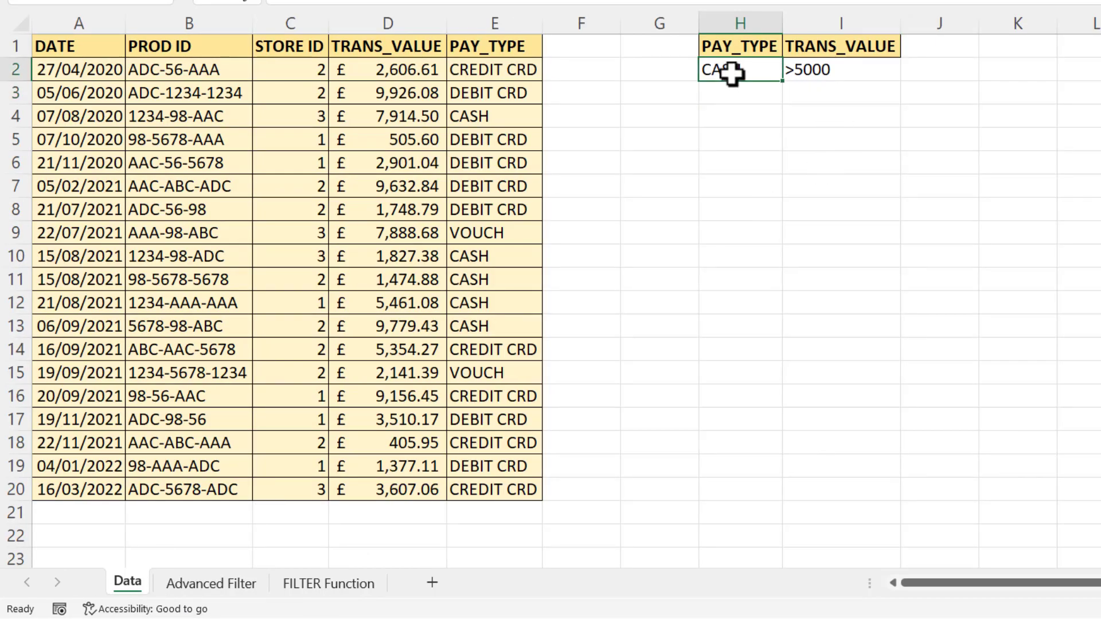
text(VOU)
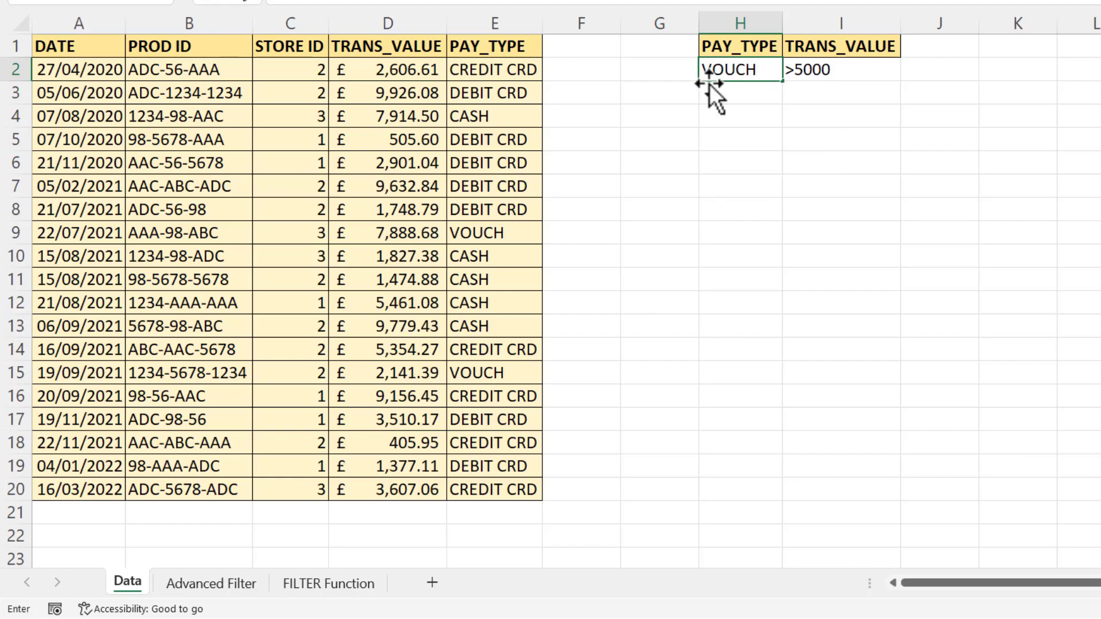
click(693, 136)
click(235, 583)
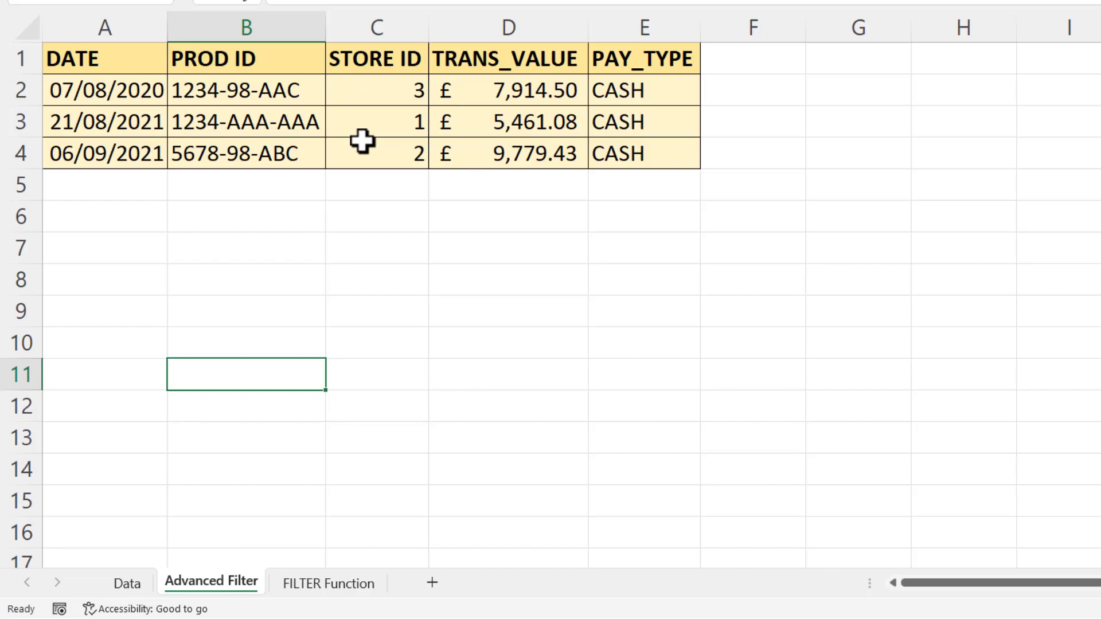
click(129, 583)
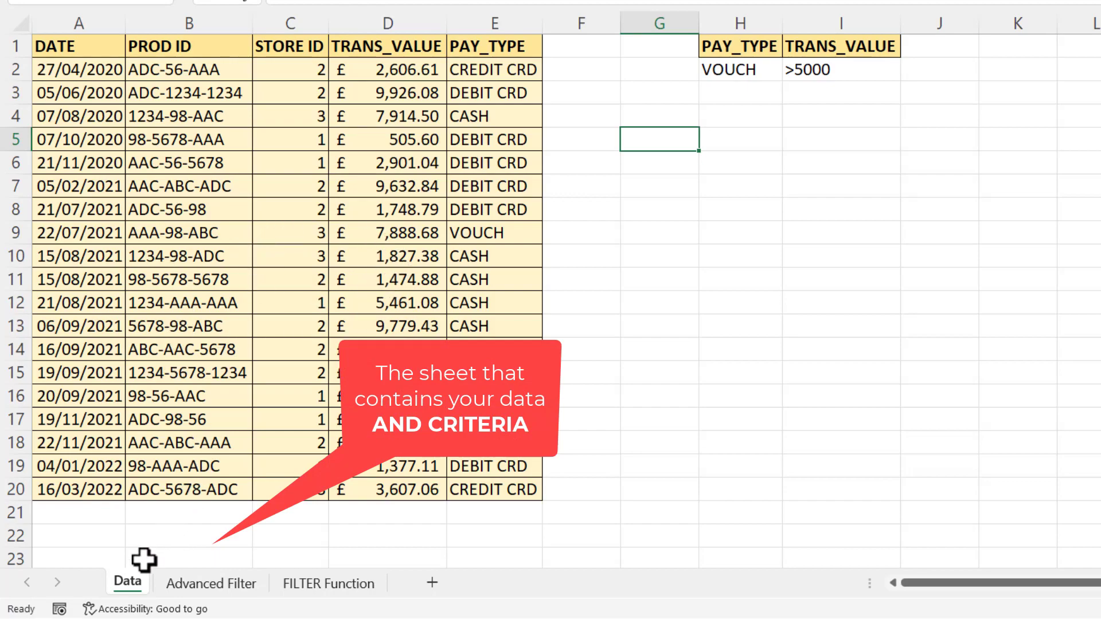
Open the Data sheet's code and uncomment the Private Sub Worksheet_SelectionChange line, removing the extra End Sub.
right_click(136, 577)
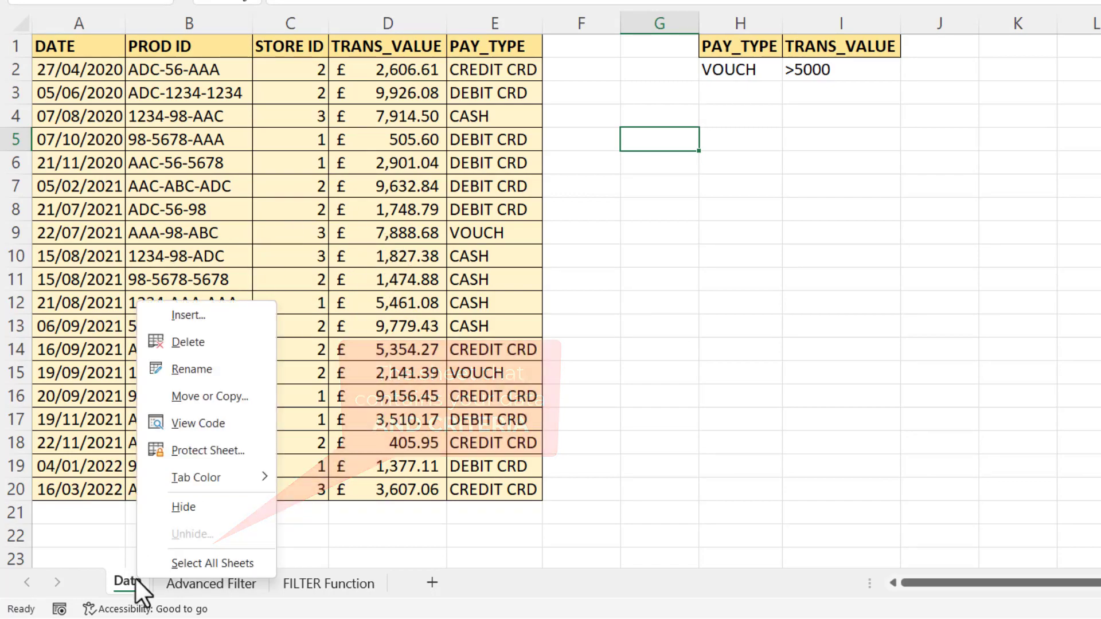
click(190, 422)
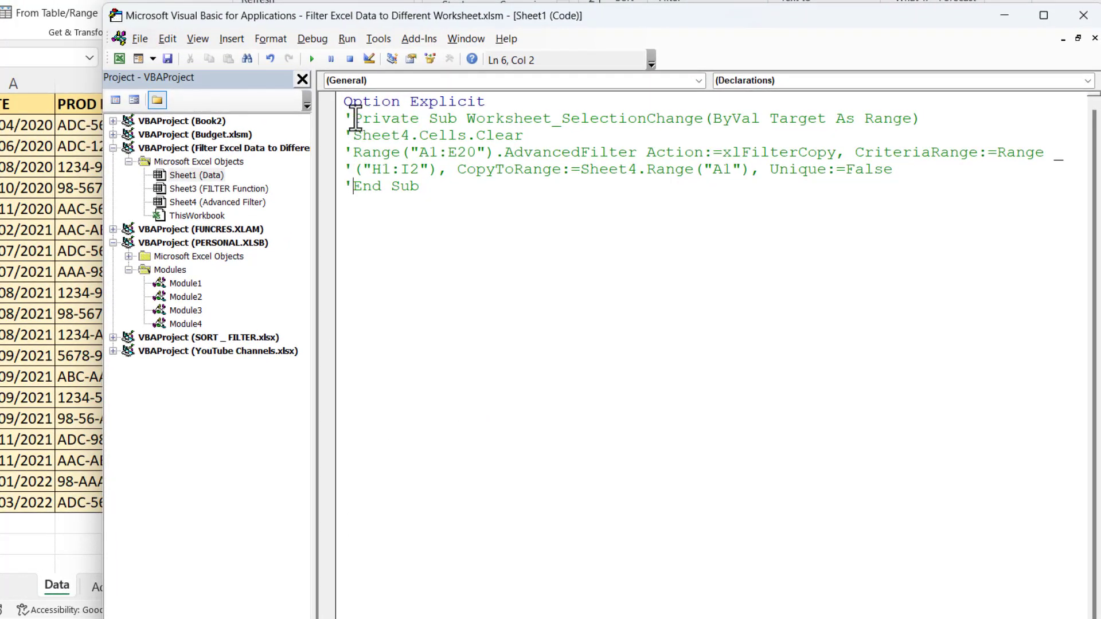
key(BackSpace)
key(End)
key(Return)
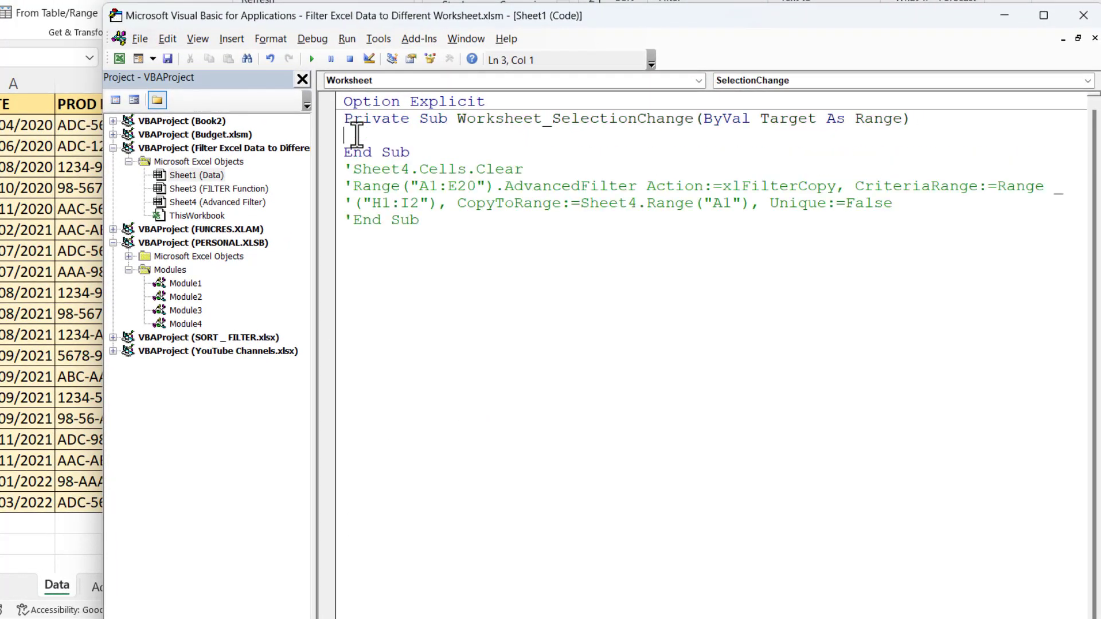
key(ctrl+z)
Uncomment the remaining macro lines through the final End Sub.
key(Down)
key(Home)
key(Delete)
key(Down)
key(Delete)
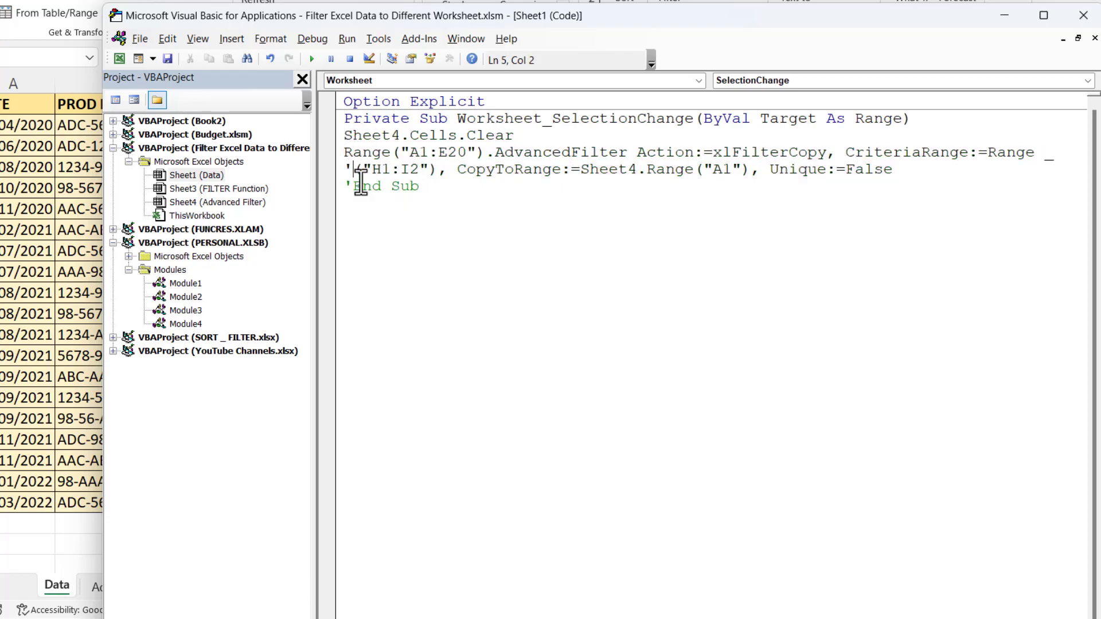
key(Down)
key(Delete)
key(Down)
key(Delete)
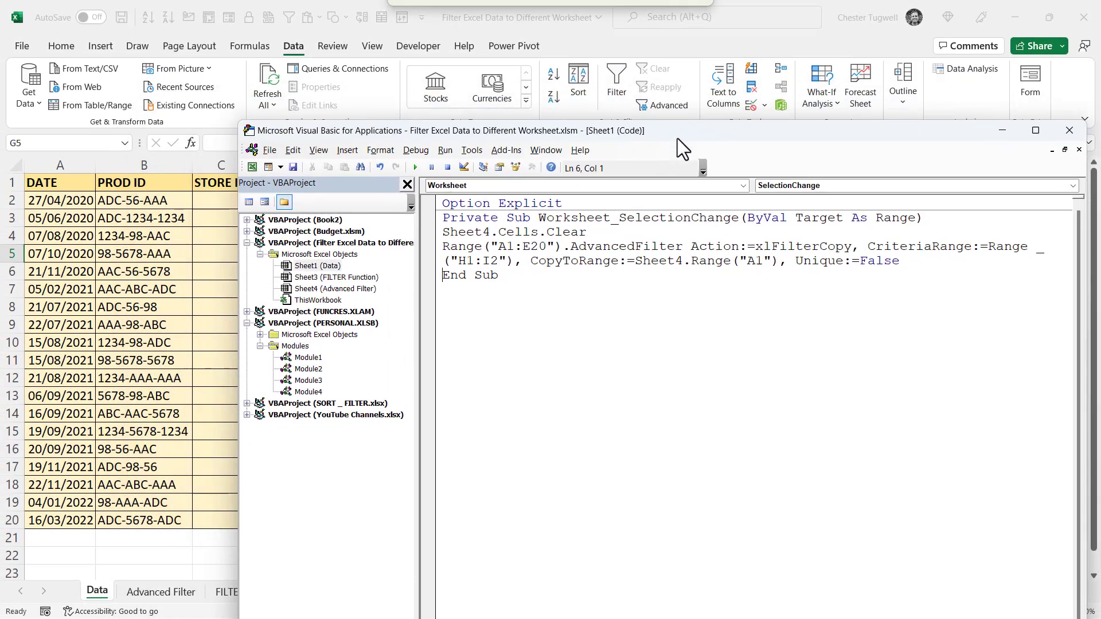
Move the VBA editor aside to view the criteria cells, then close it.
drag(676, 139, 900, 138)
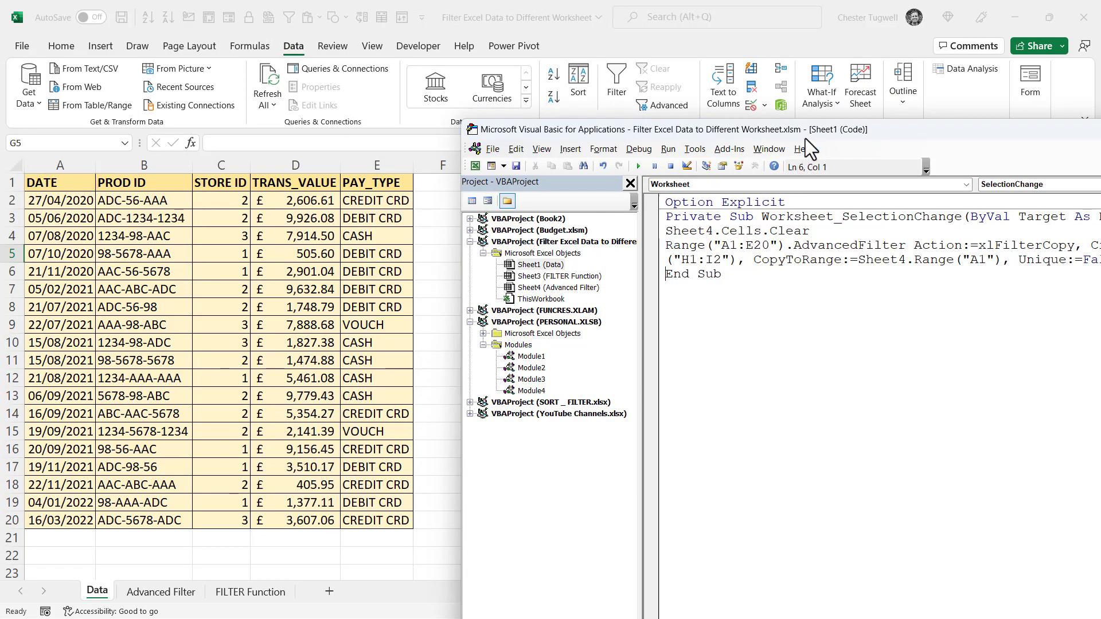
drag(895, 129, 622, 41)
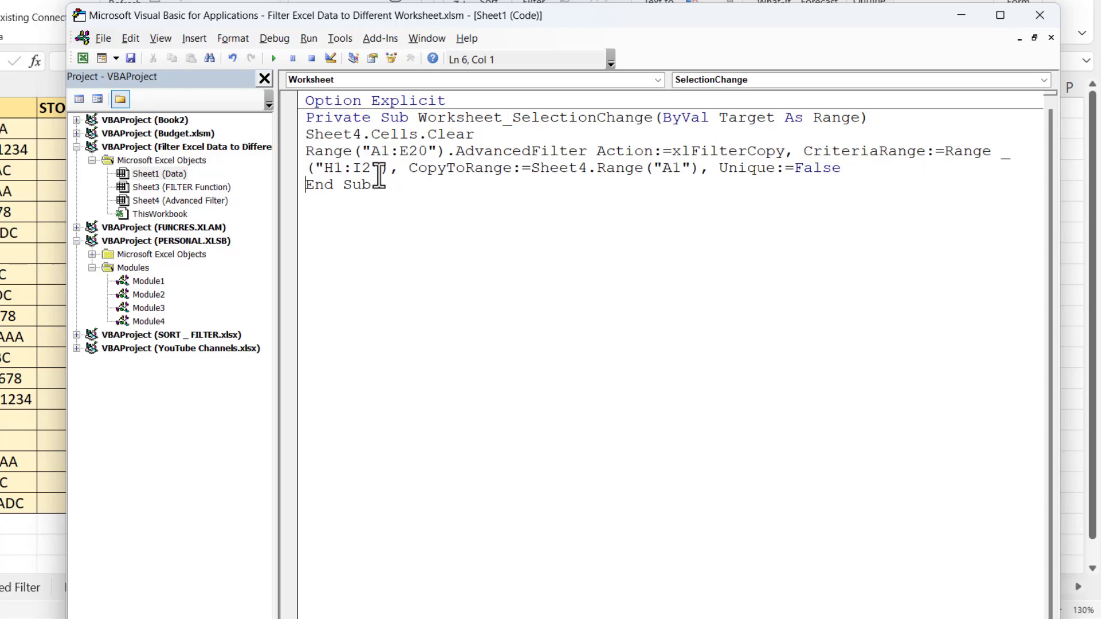
drag(572, 19, 562, 53)
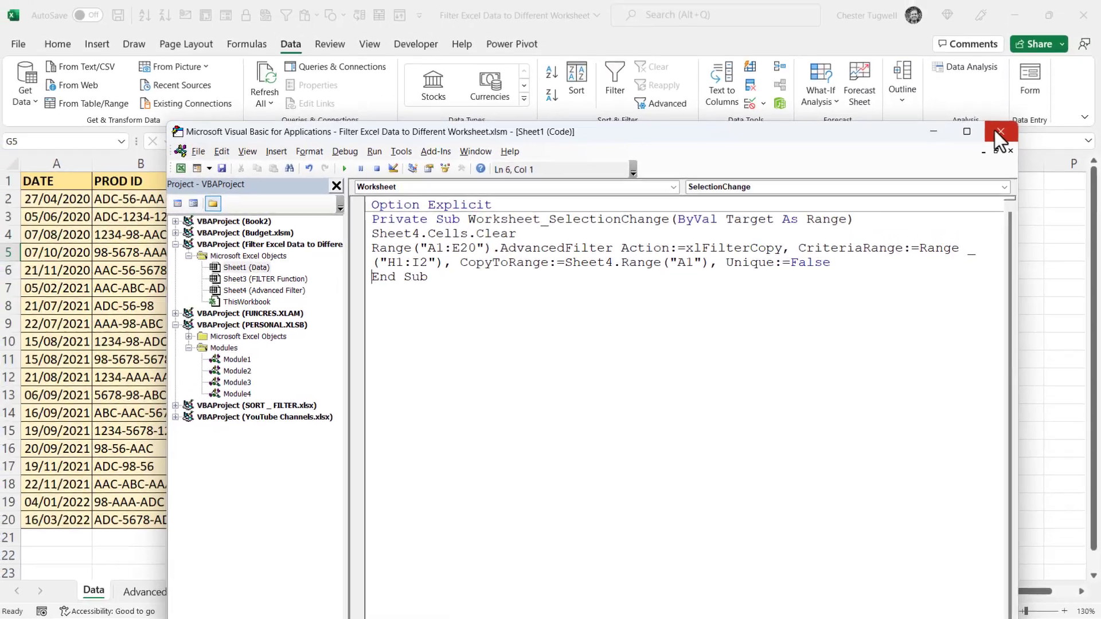
click(983, 50)
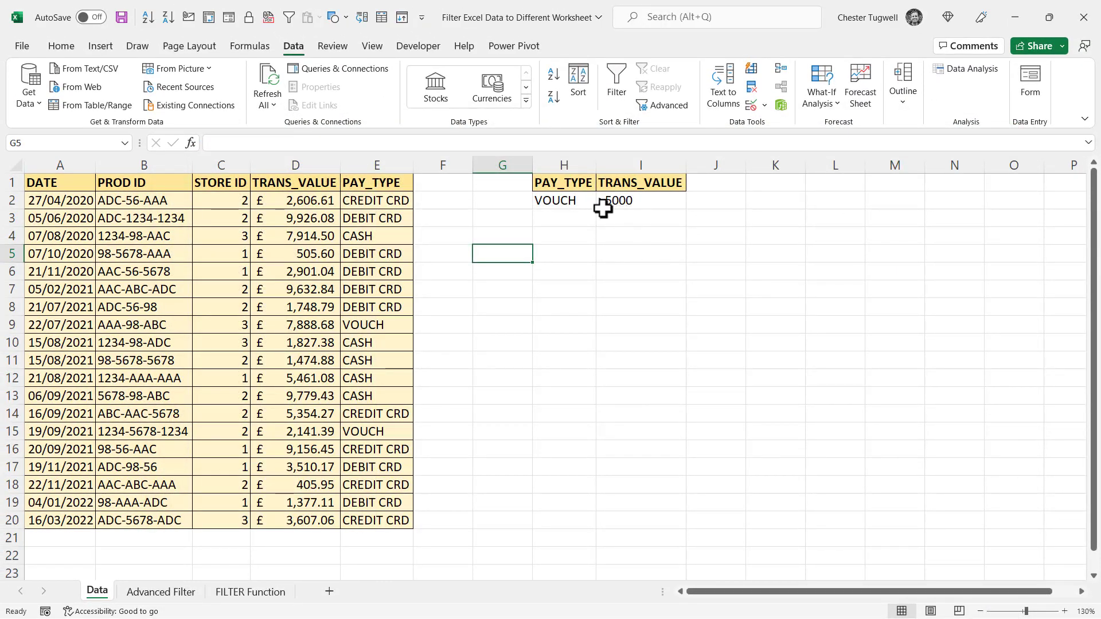
Set criteria to DEBIT CRD and >2000, confirm four rows on Advanced Filter, return to Data.
click(579, 204)
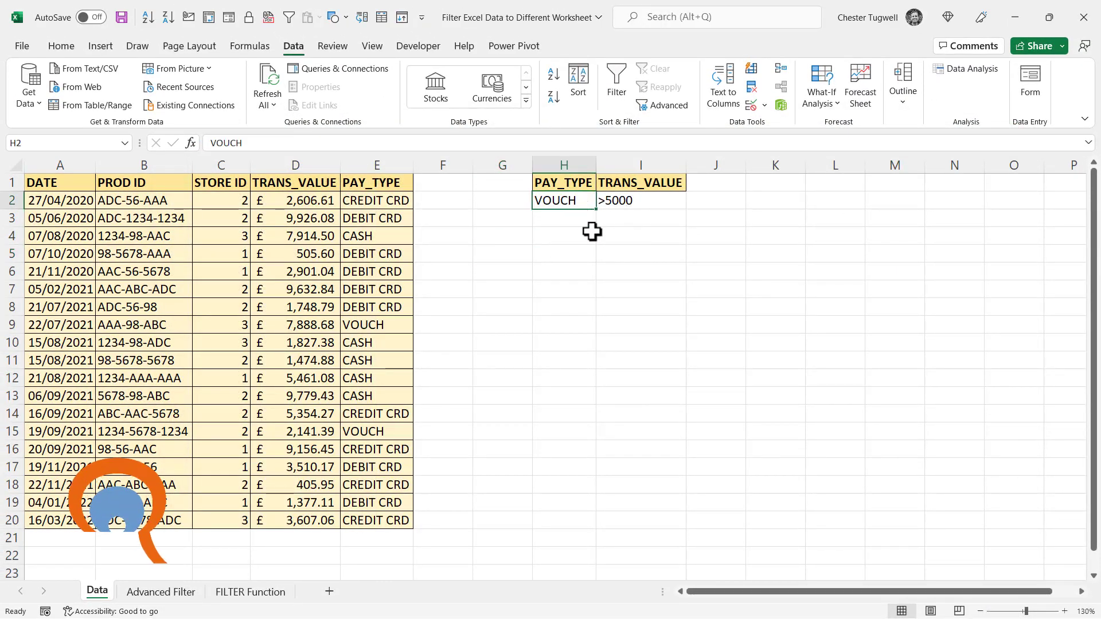
text(DEBIT)
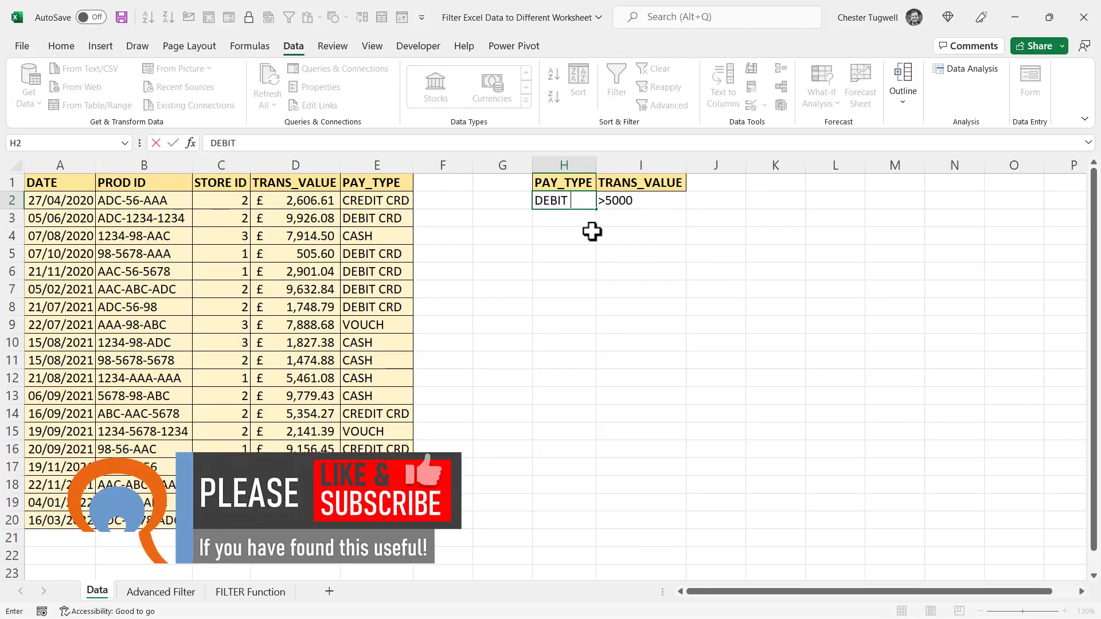
text( CRD)
click(608, 219)
click(625, 202)
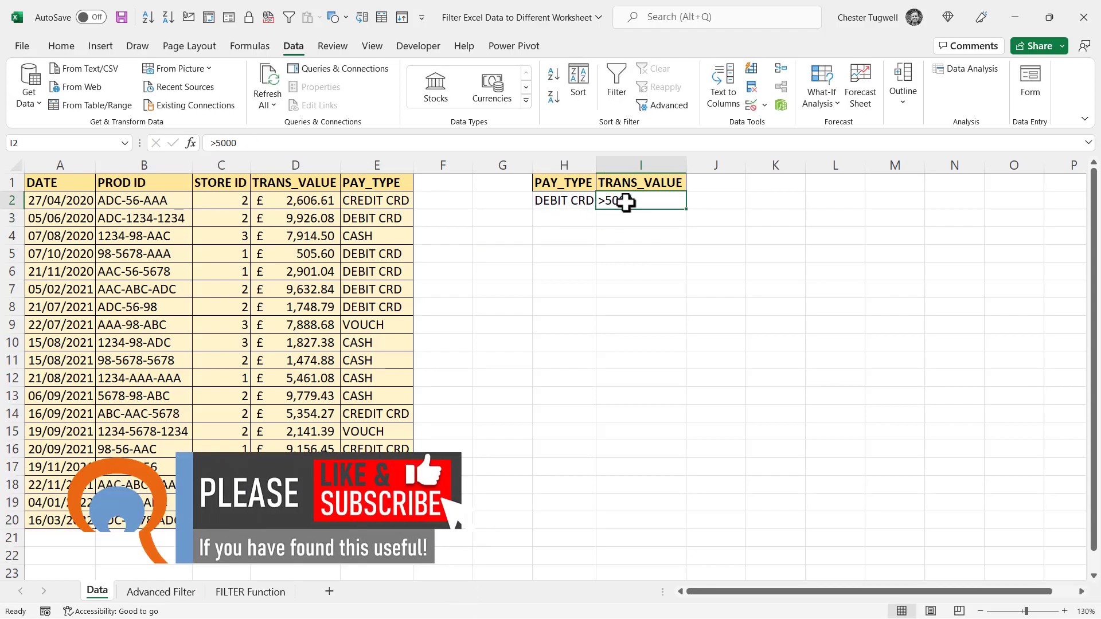
text(>2)
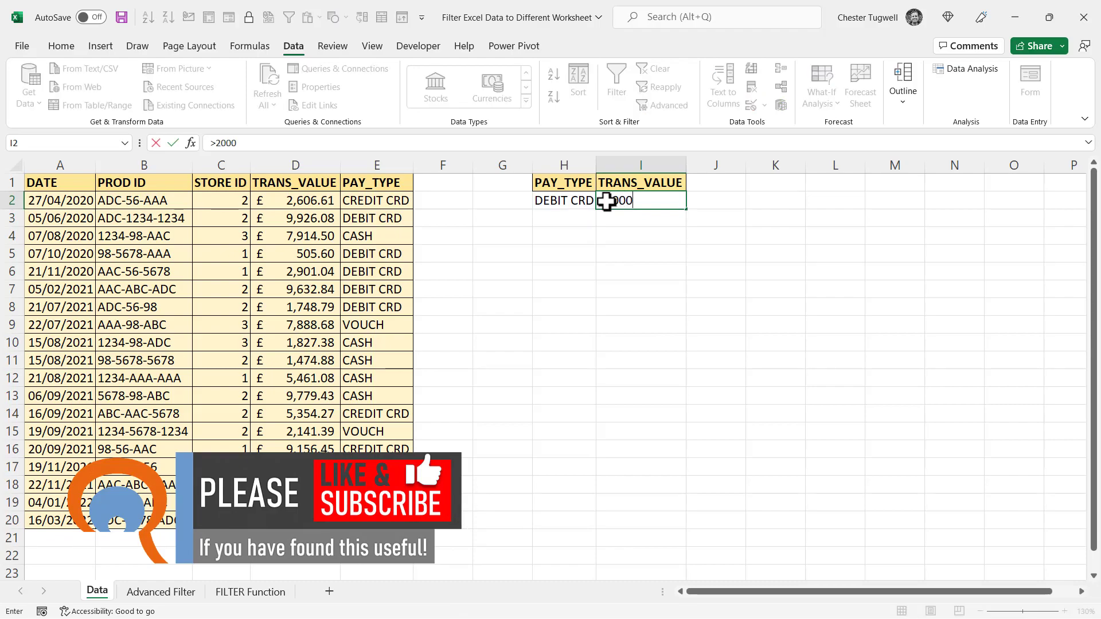
text(000)
key(Return)
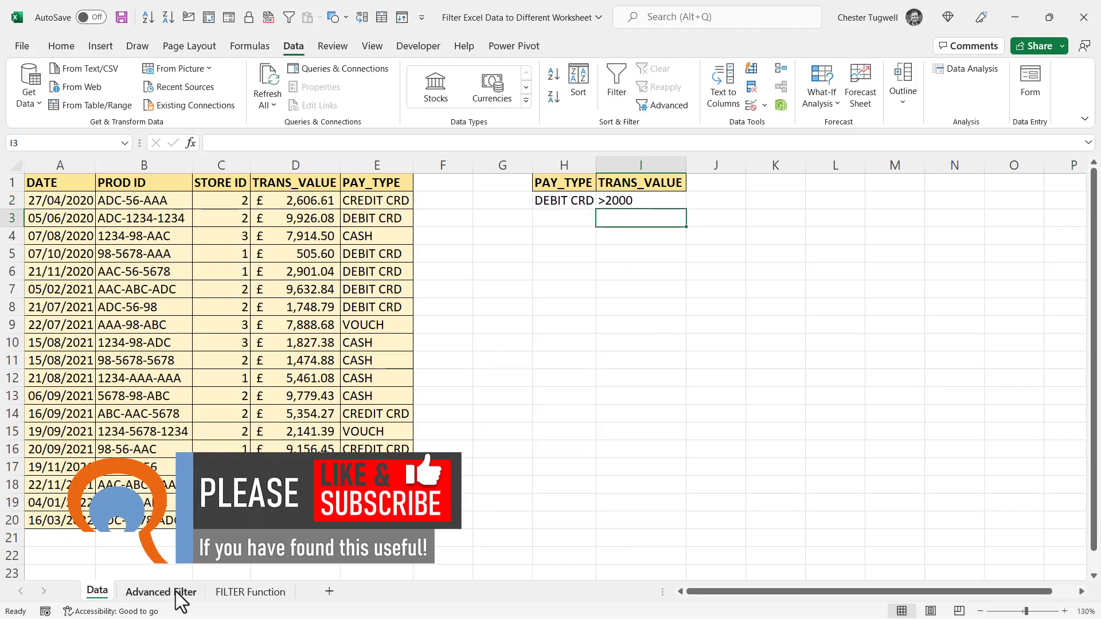
click(176, 591)
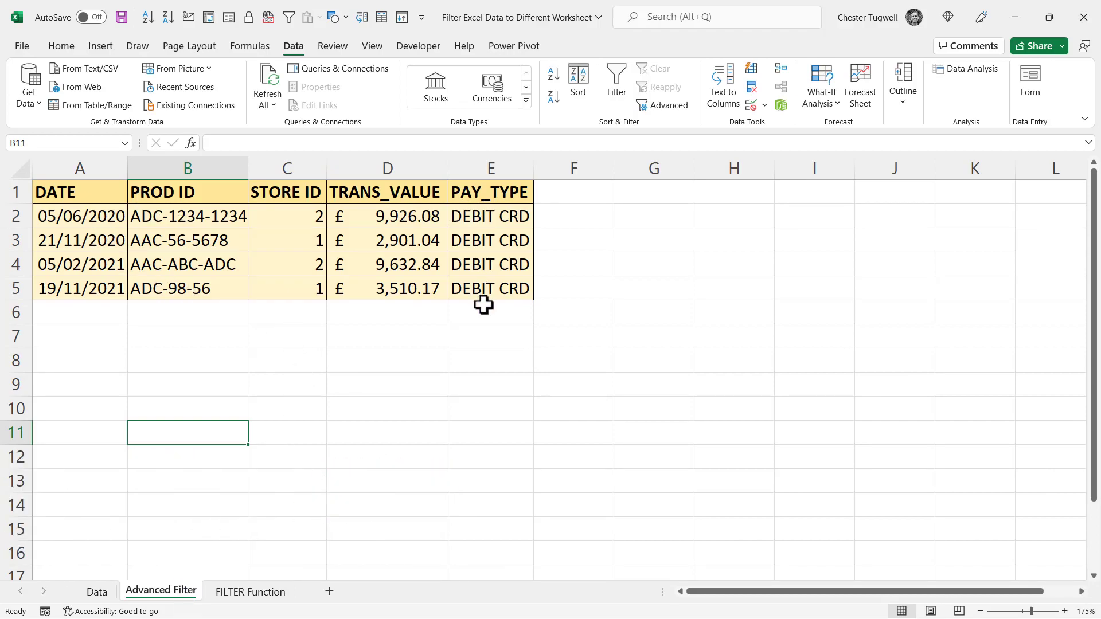
click(97, 591)
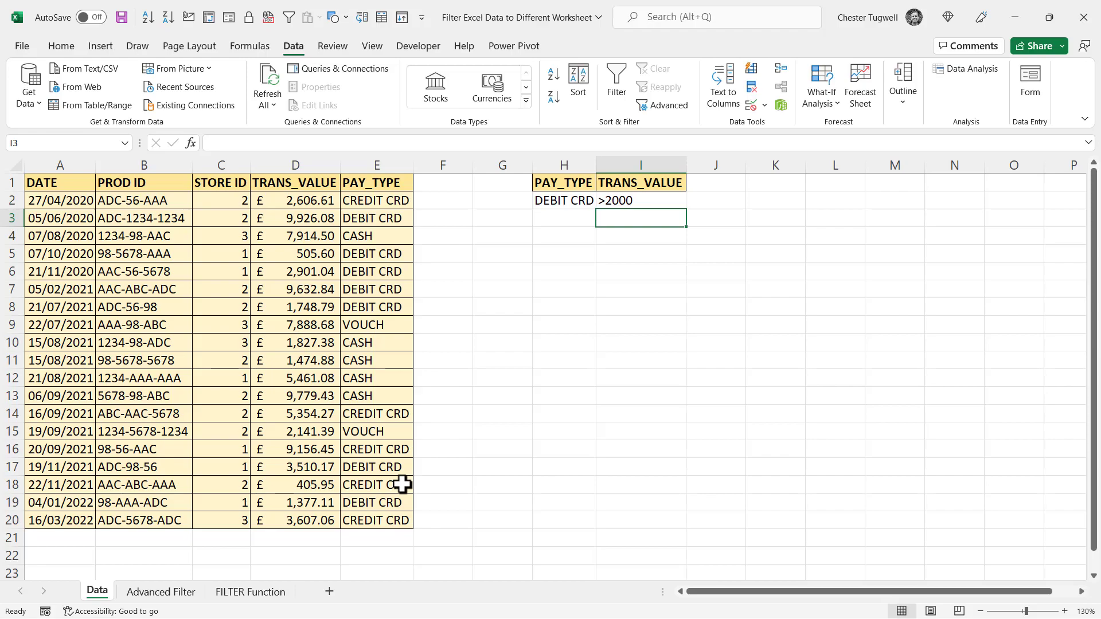
On the FILTER Function sheet, start =FILTER( in cell A2 via autocomplete.
click(255, 592)
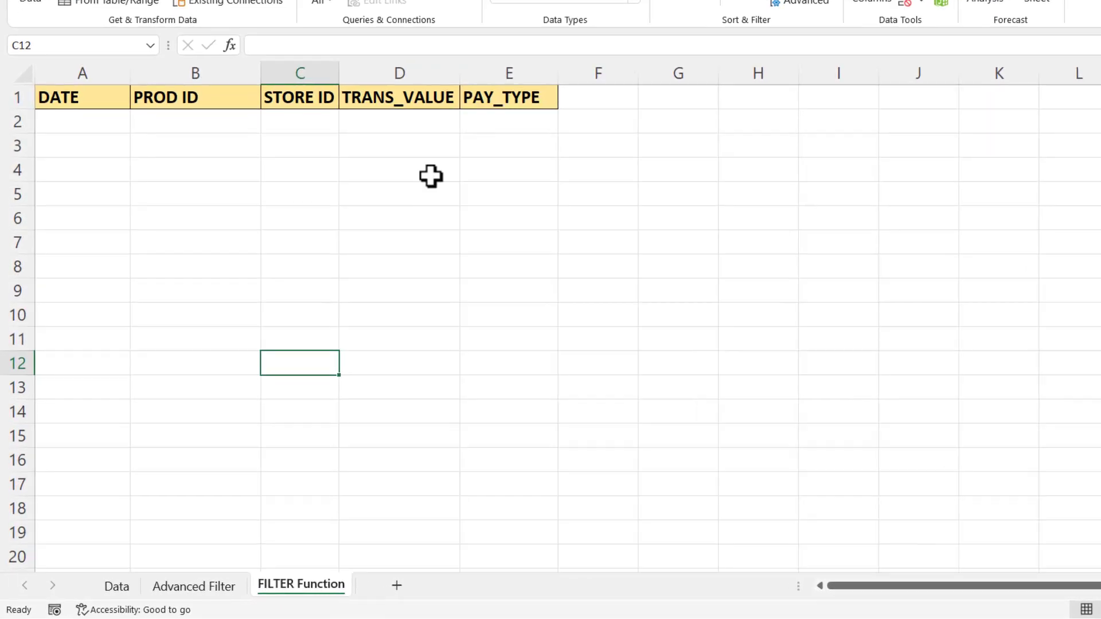
click(98, 591)
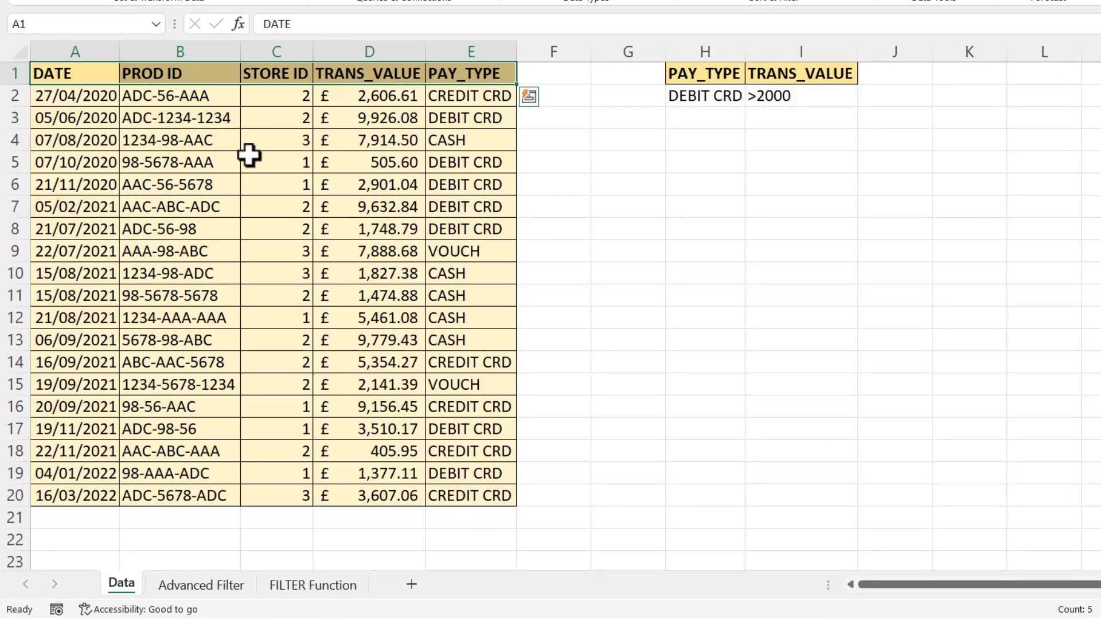
click(320, 583)
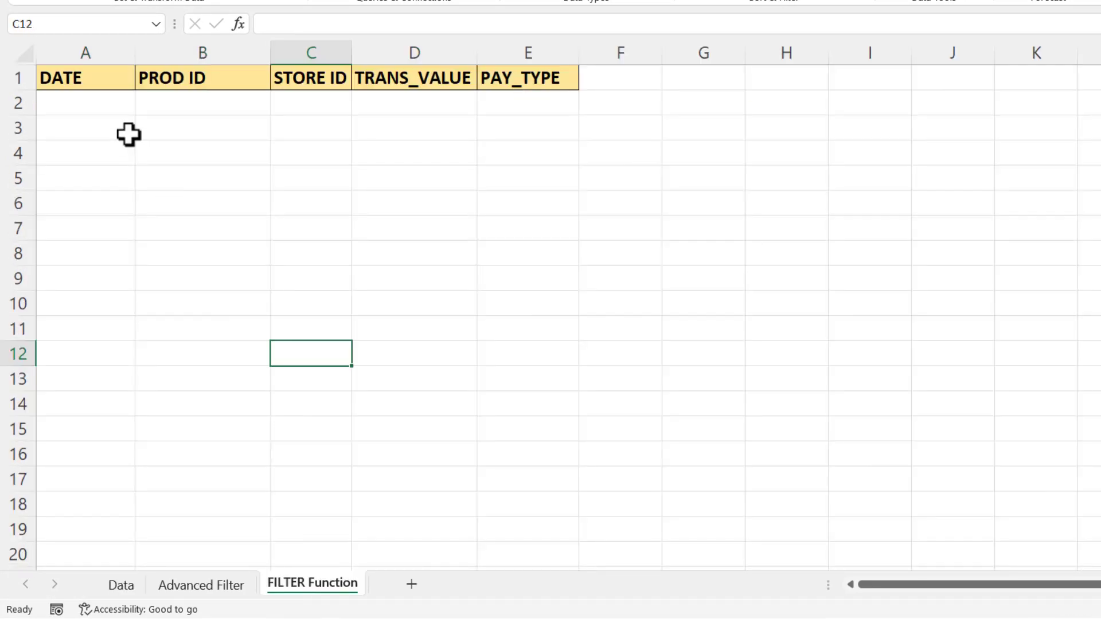
click(80, 105)
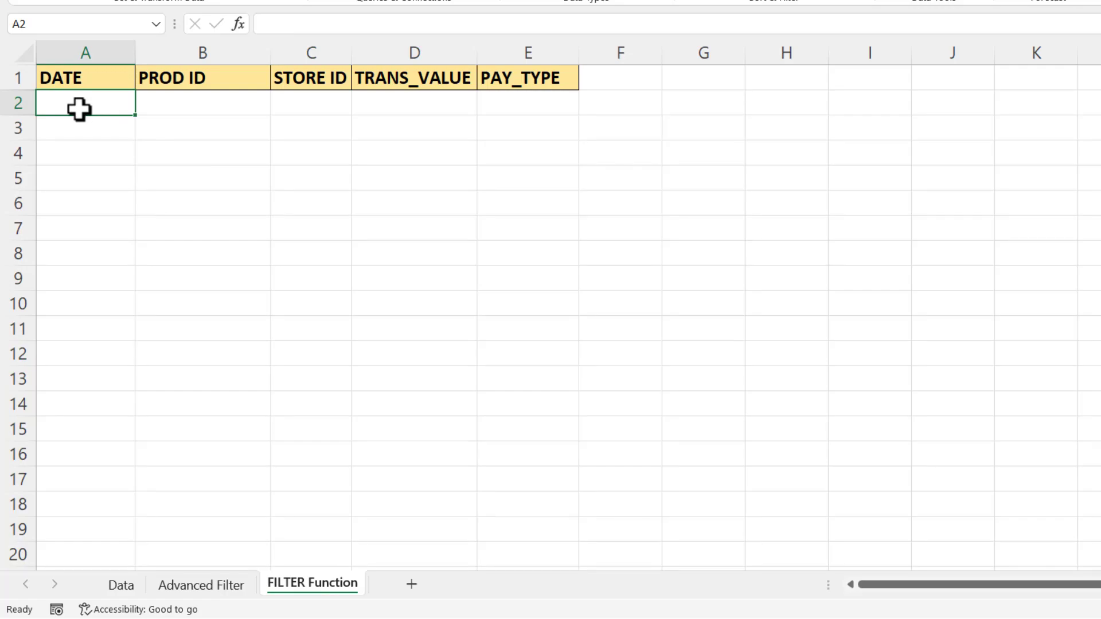
text(=FIL)
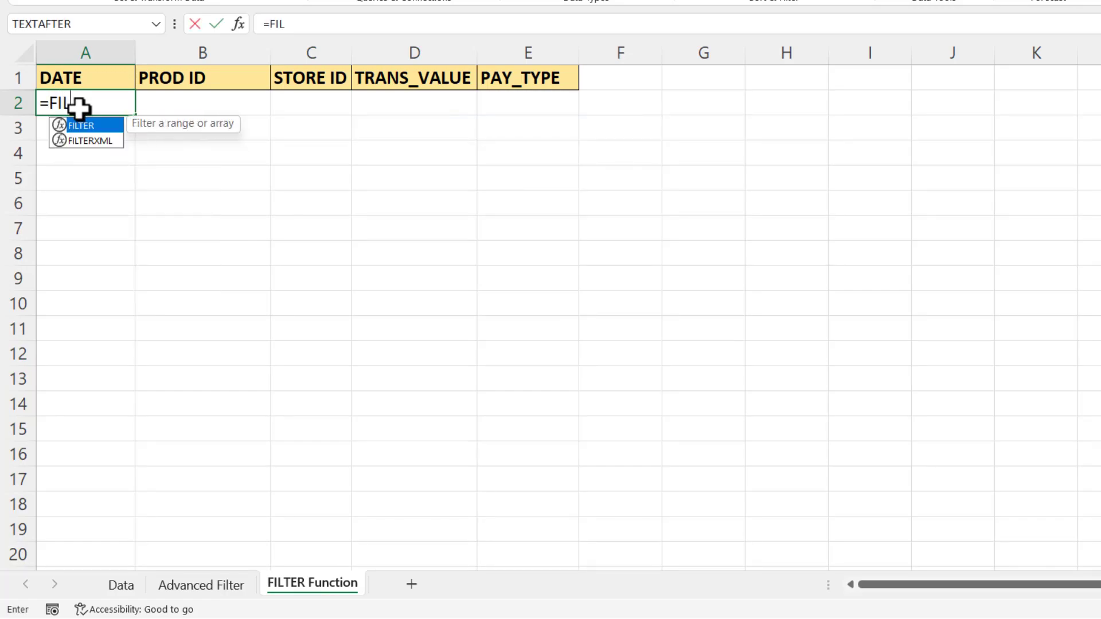
double_click(86, 124)
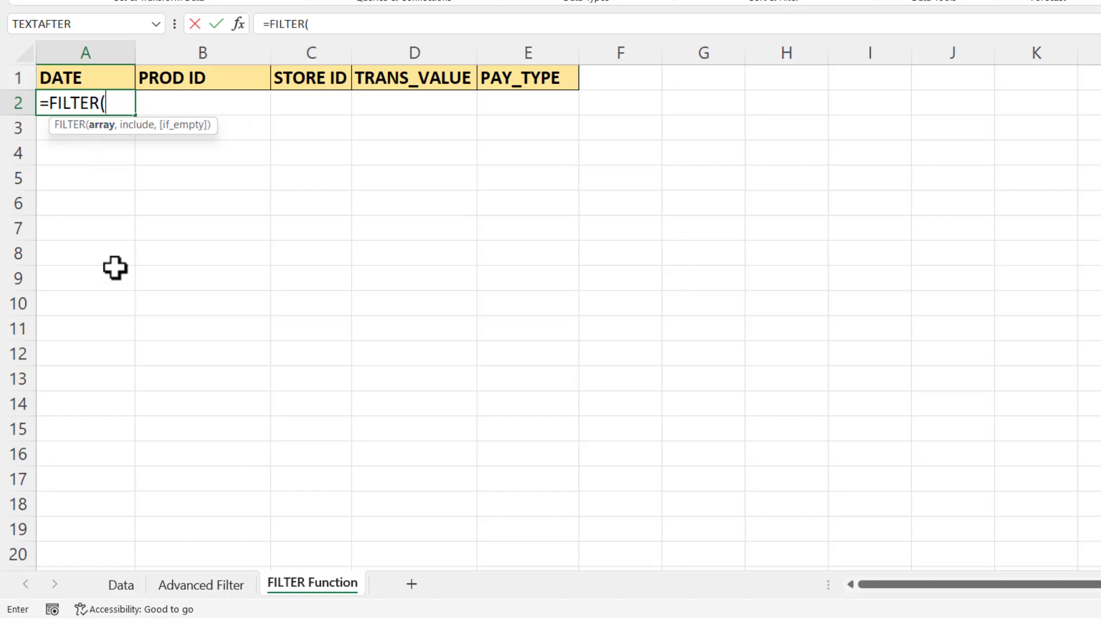
Complete =FILTER(Data!A2:E20,Data!E2:E20=Data!H2) in A2 to spill the seven DEBIT CRD rows.
click(121, 585)
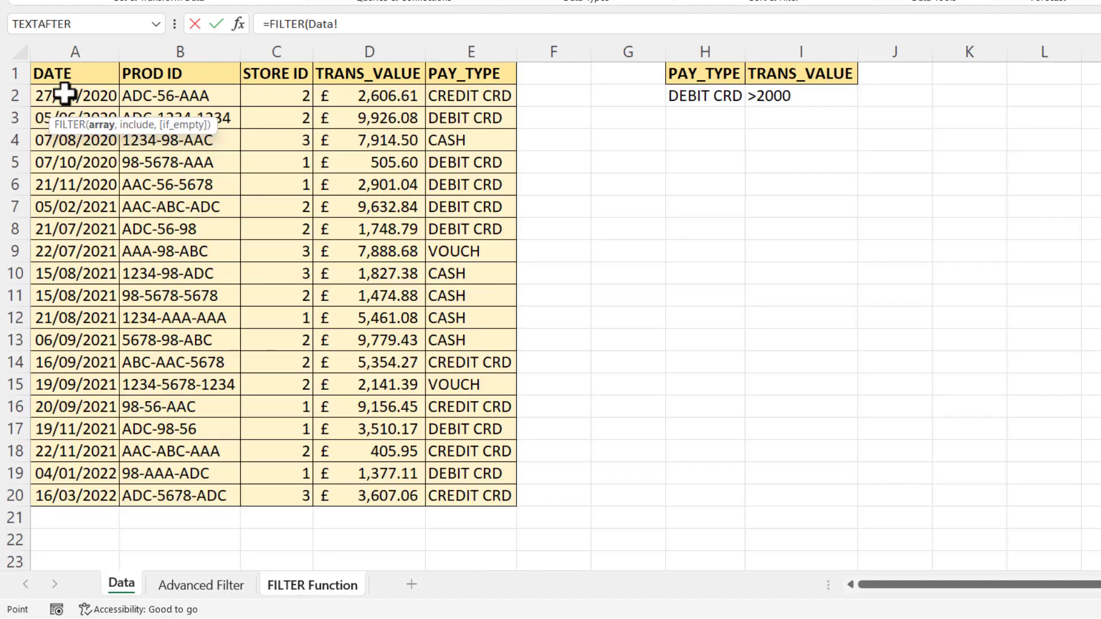
drag(66, 90, 486, 489)
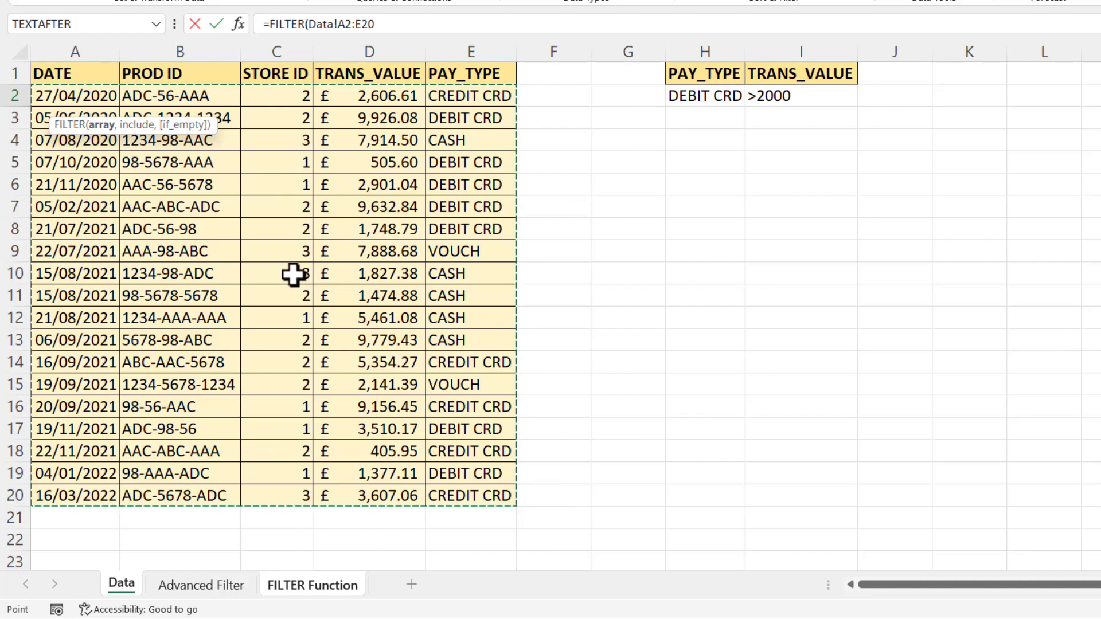
text(,)
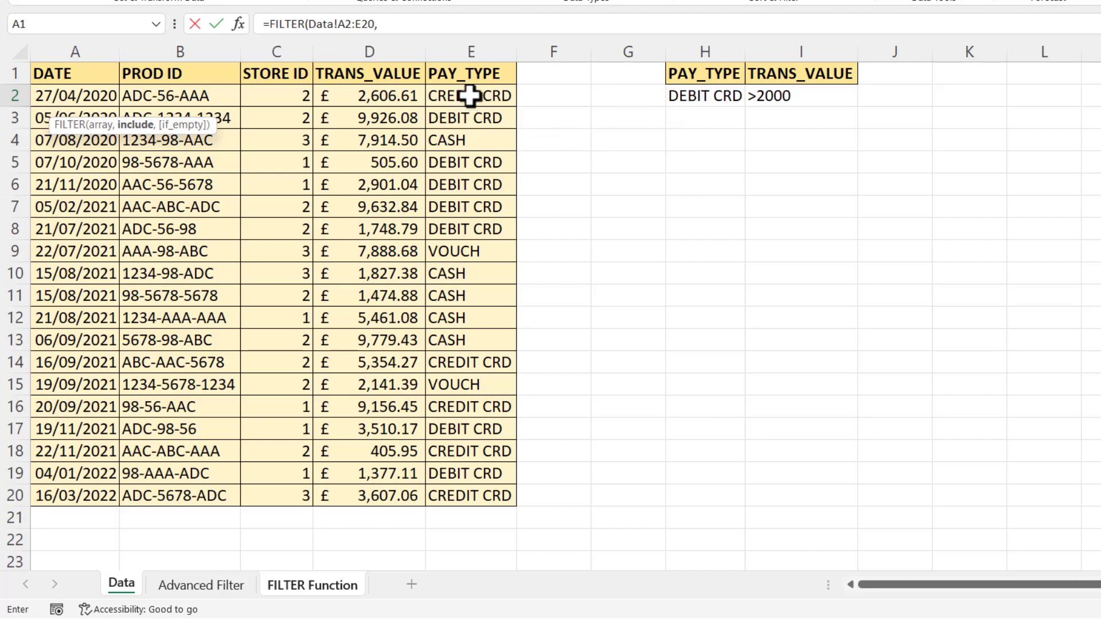
drag(469, 95, 484, 486)
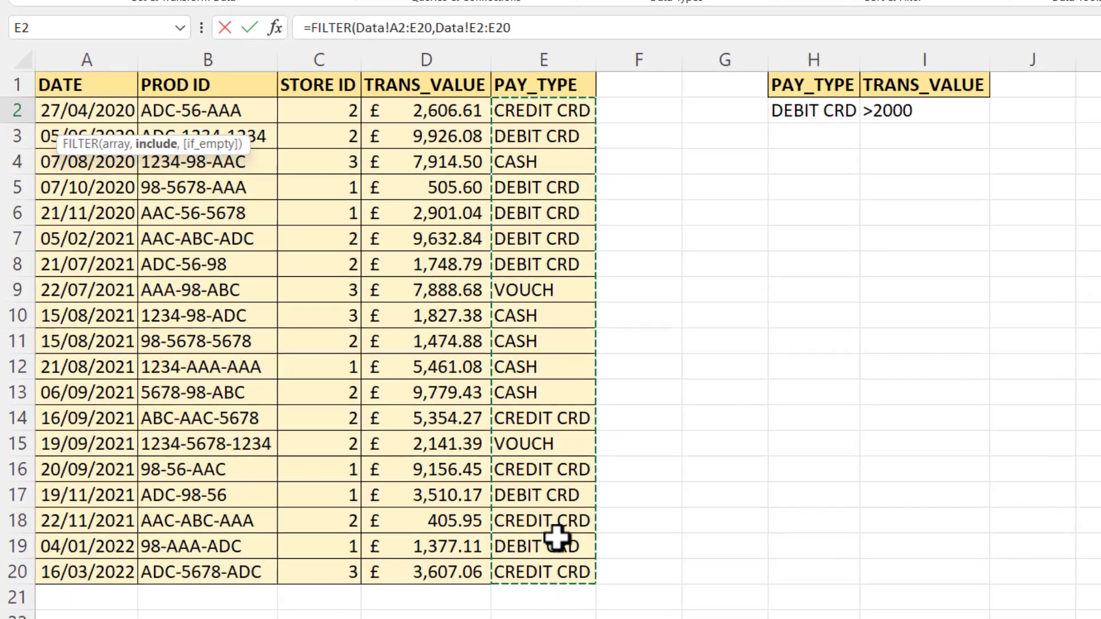
text(=)
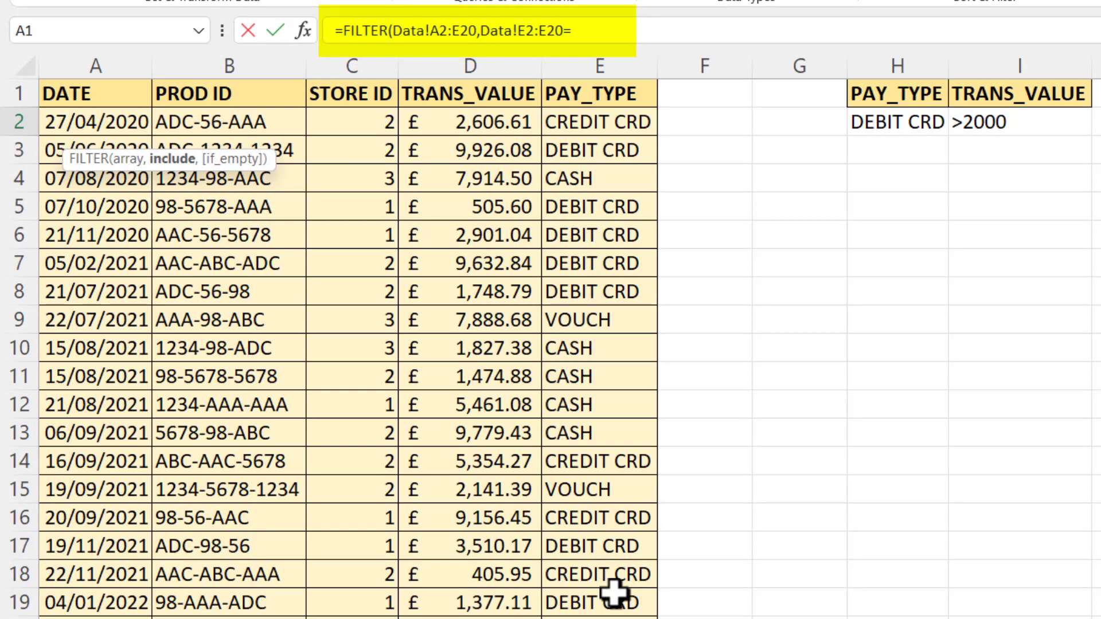
click(911, 120)
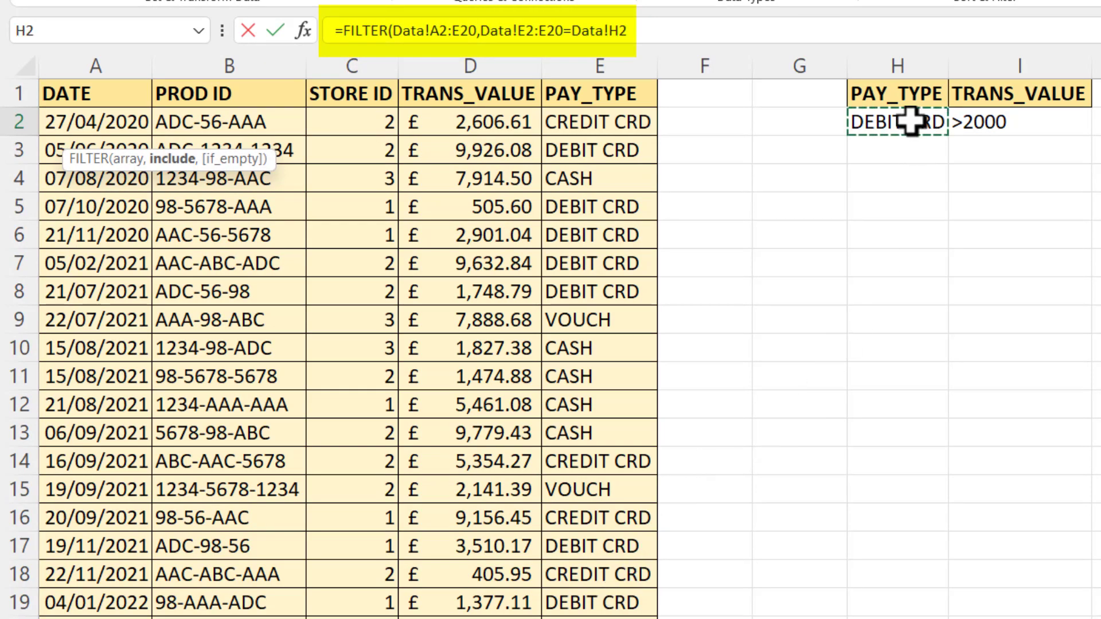
text())
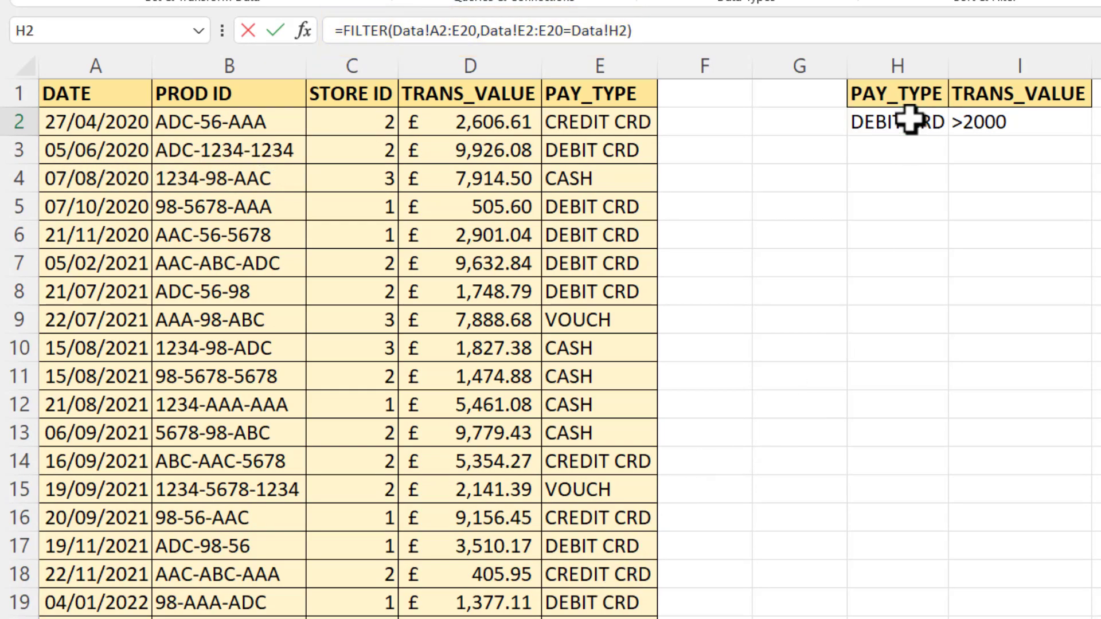
key(Return)
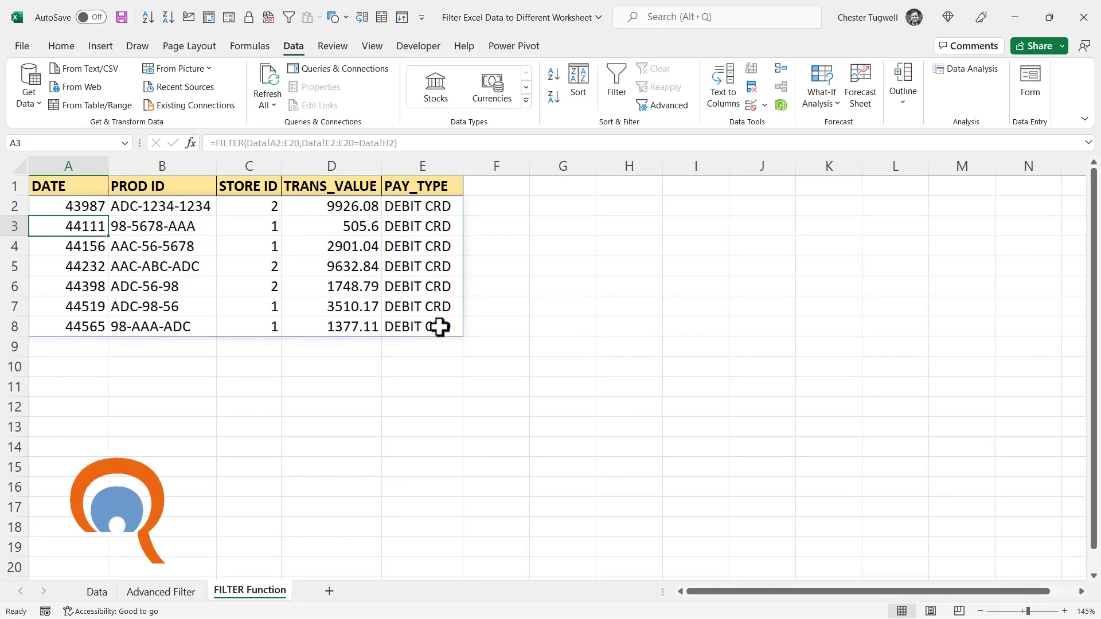
Apply a date format to the spilled dates in A2:A8.
click(97, 592)
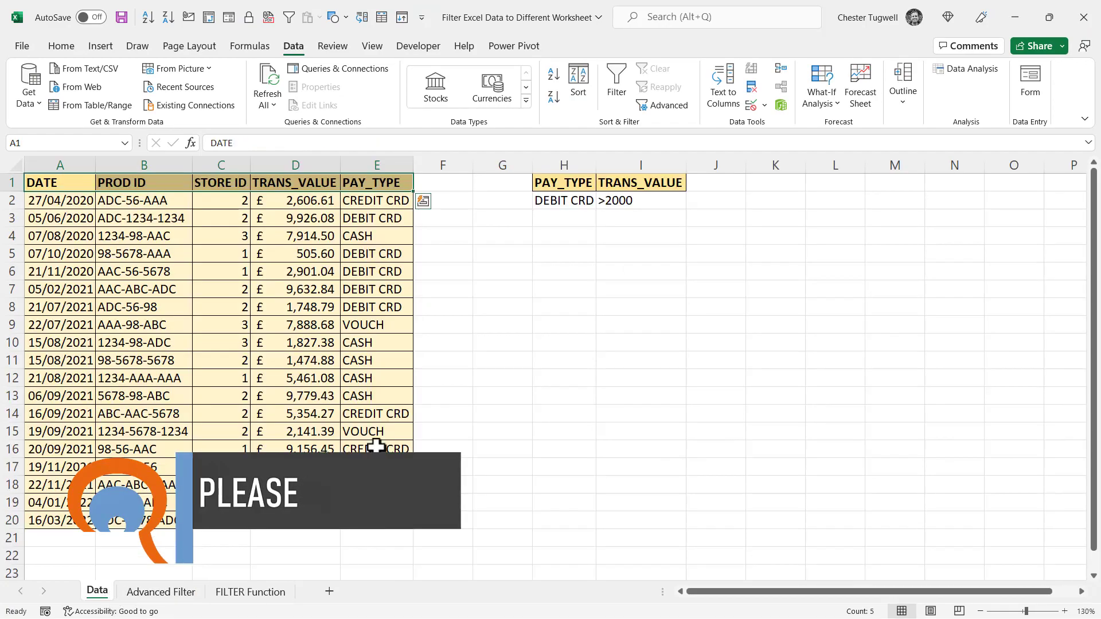
click(250, 592)
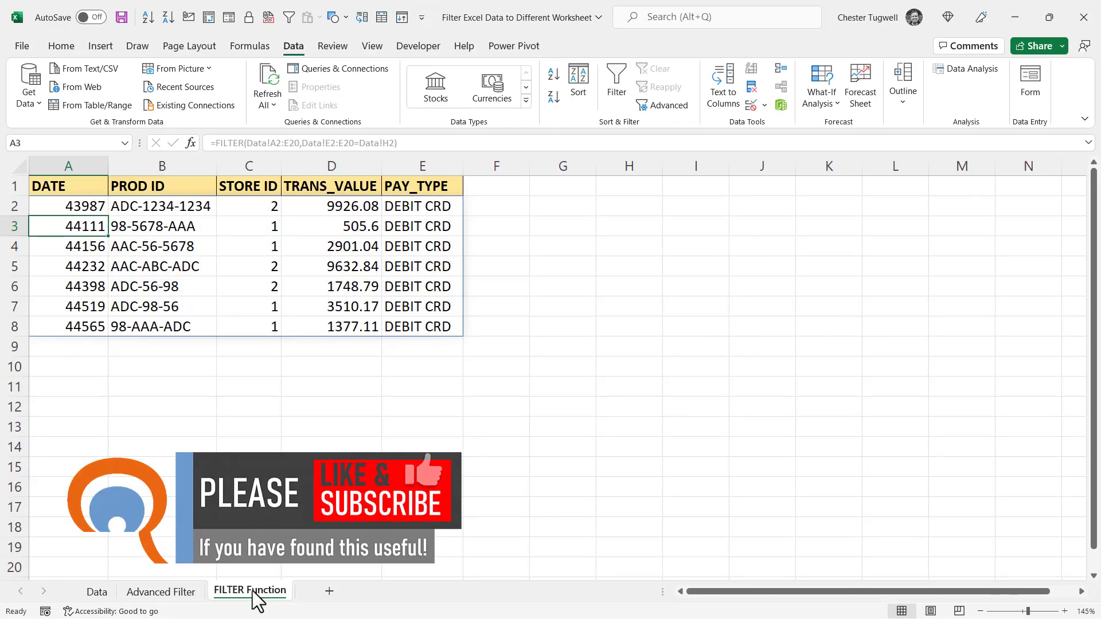
drag(89, 203, 88, 322)
click(61, 45)
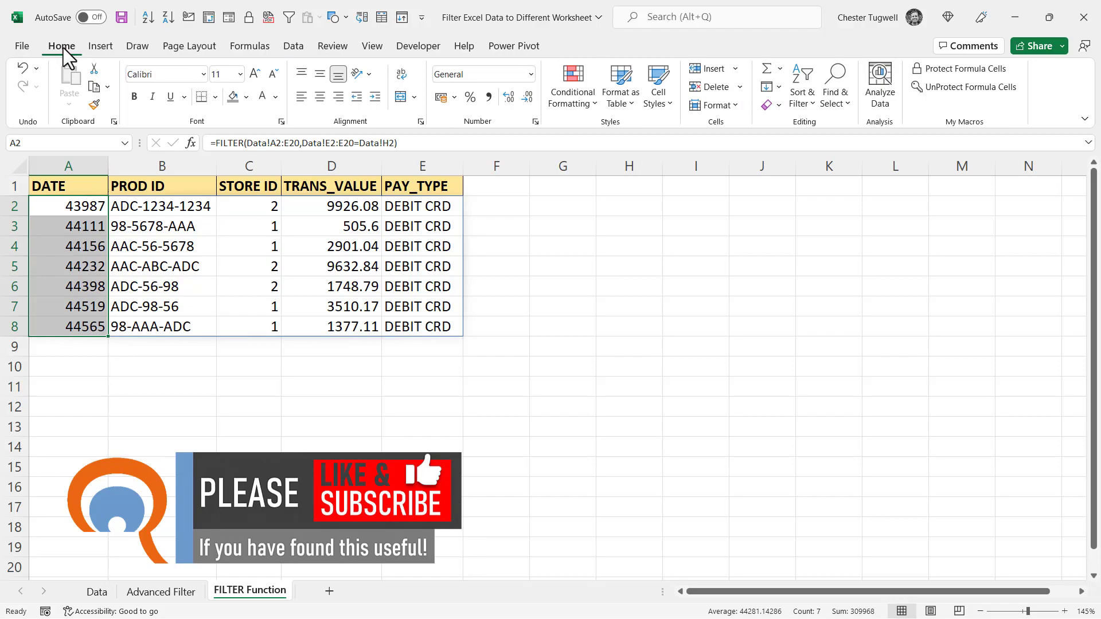
click(530, 74)
click(500, 248)
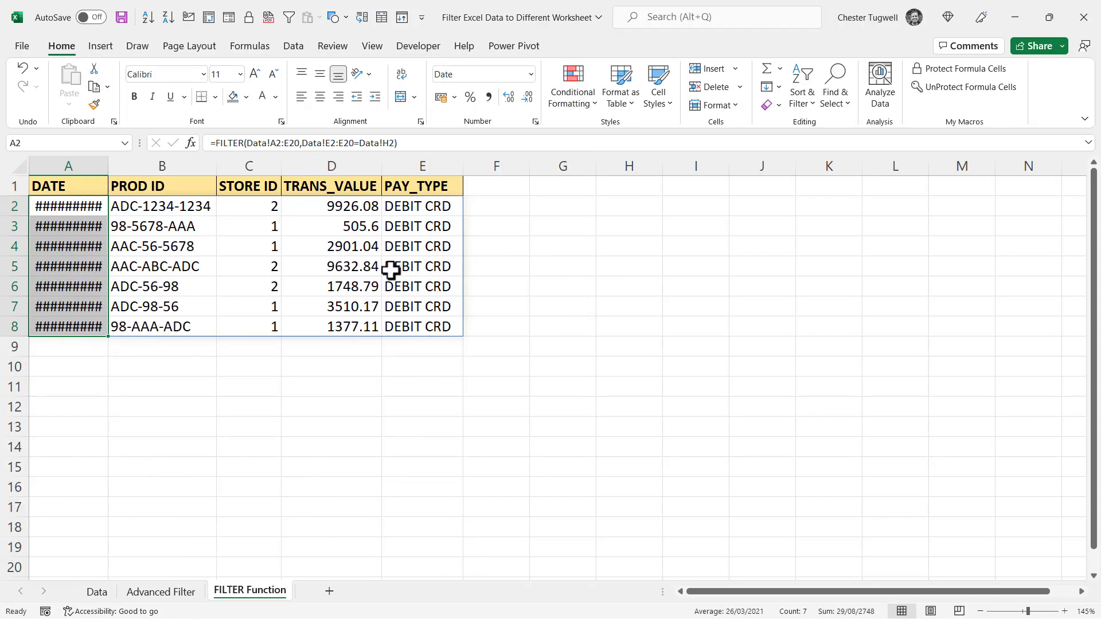
Format the TRANS_VALUE figures in D2:D8 as £ currency and autofit column A.
drag(349, 210, 351, 324)
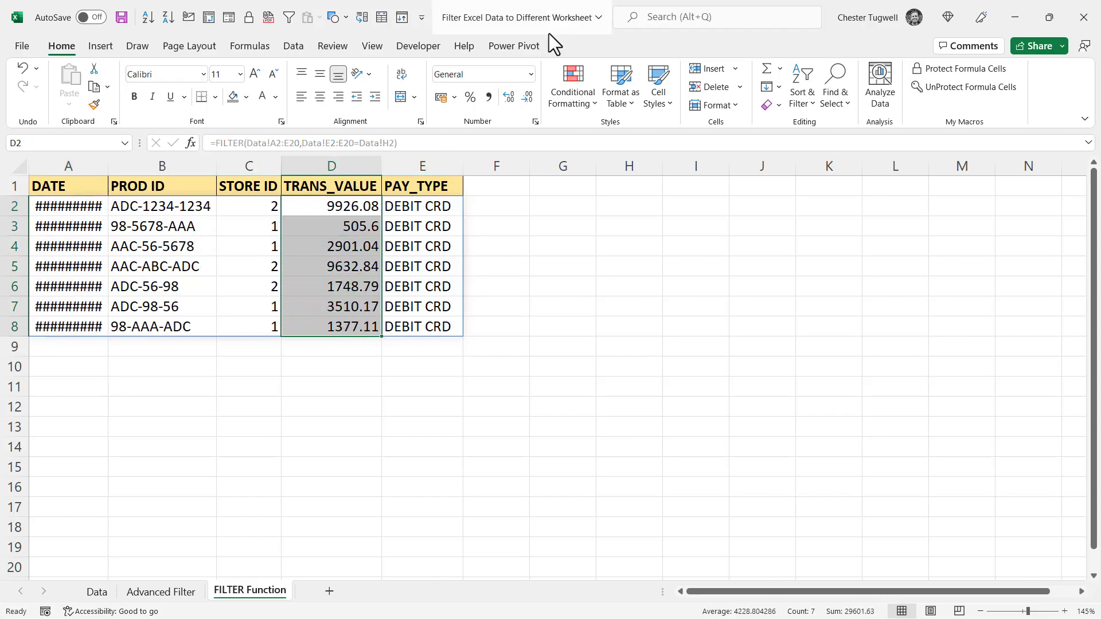
click(533, 76)
click(504, 177)
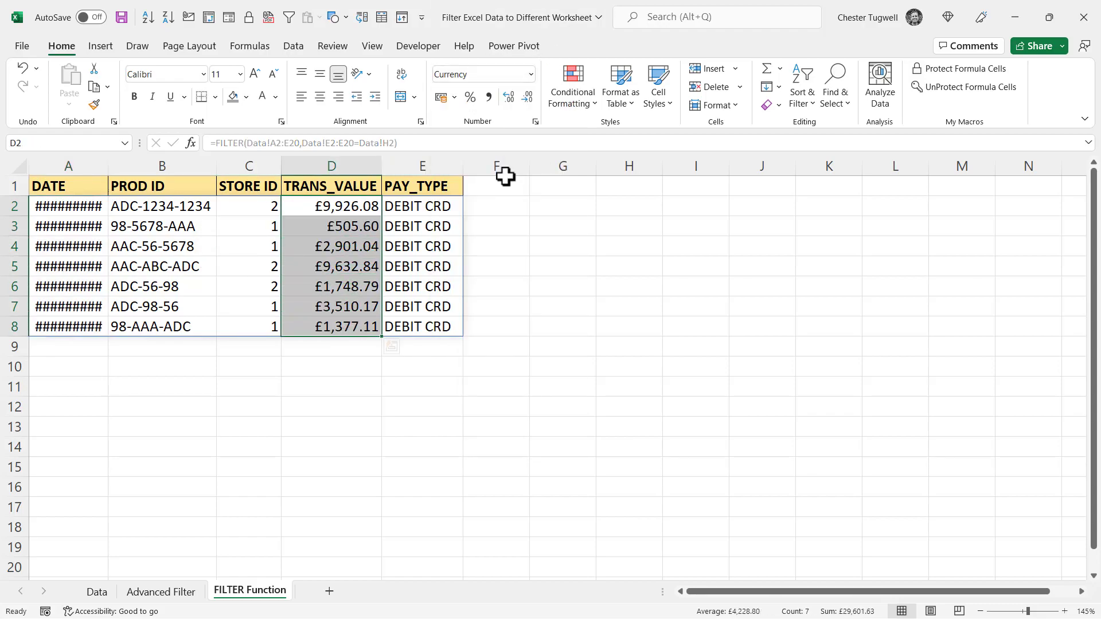
double_click(108, 162)
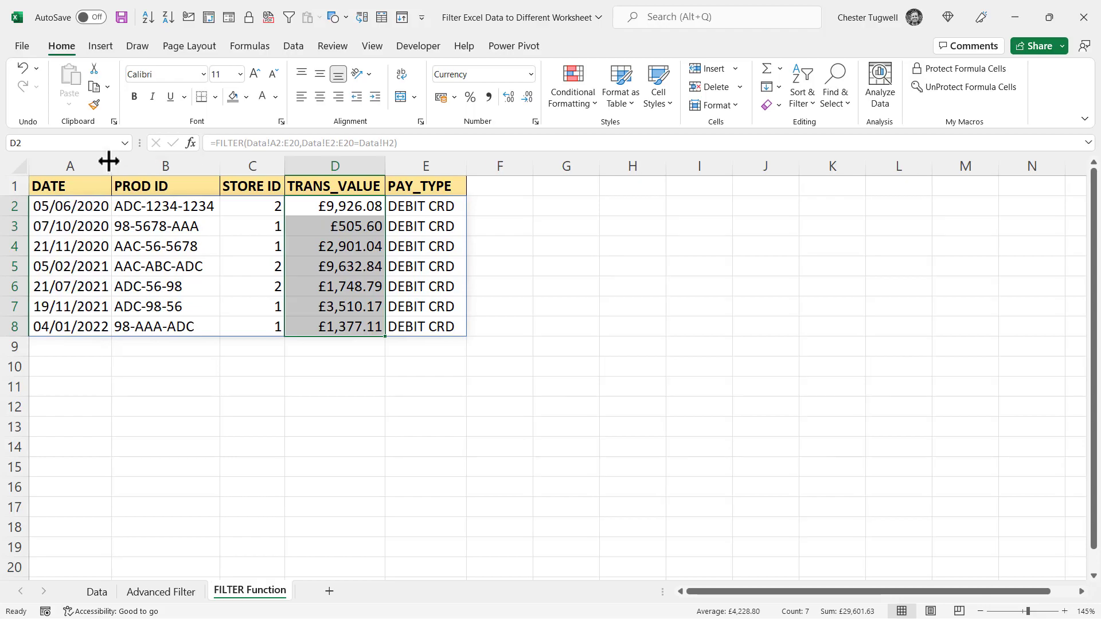
click(298, 346)
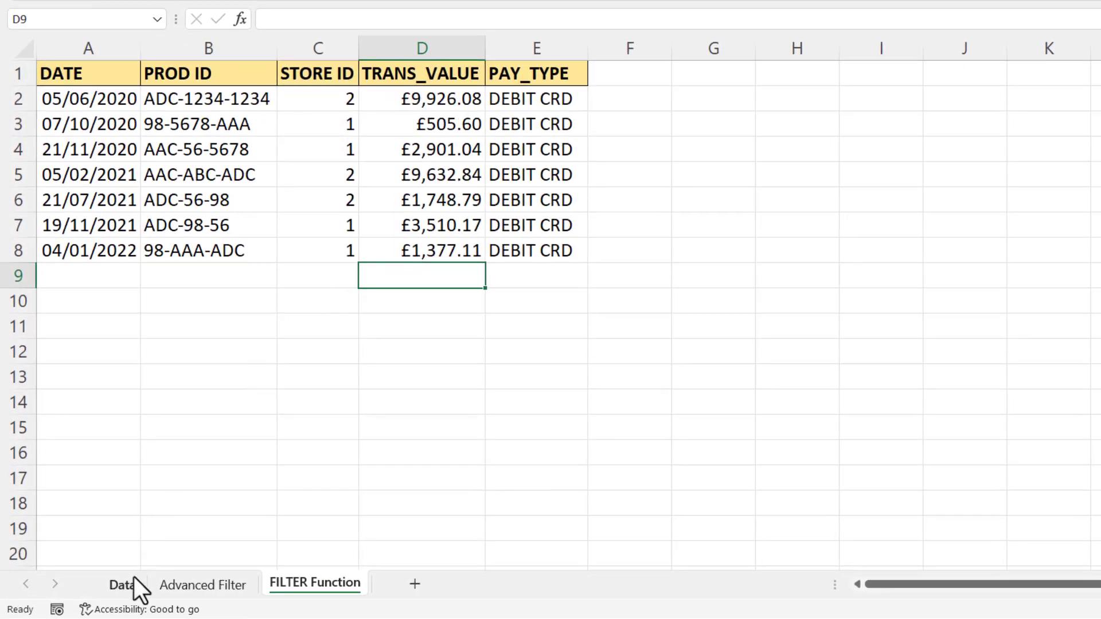
Bracket the PAY_TYPE test in A2's formula and add )*( to start a Data-sheet condition.
double_click(117, 101)
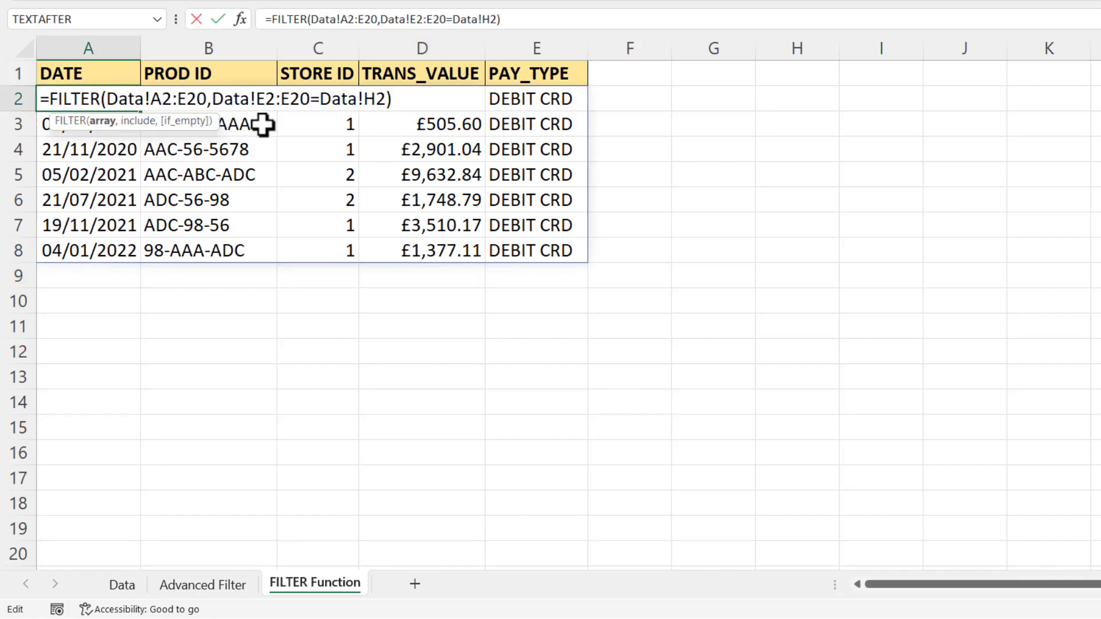
click(213, 104)
text(()
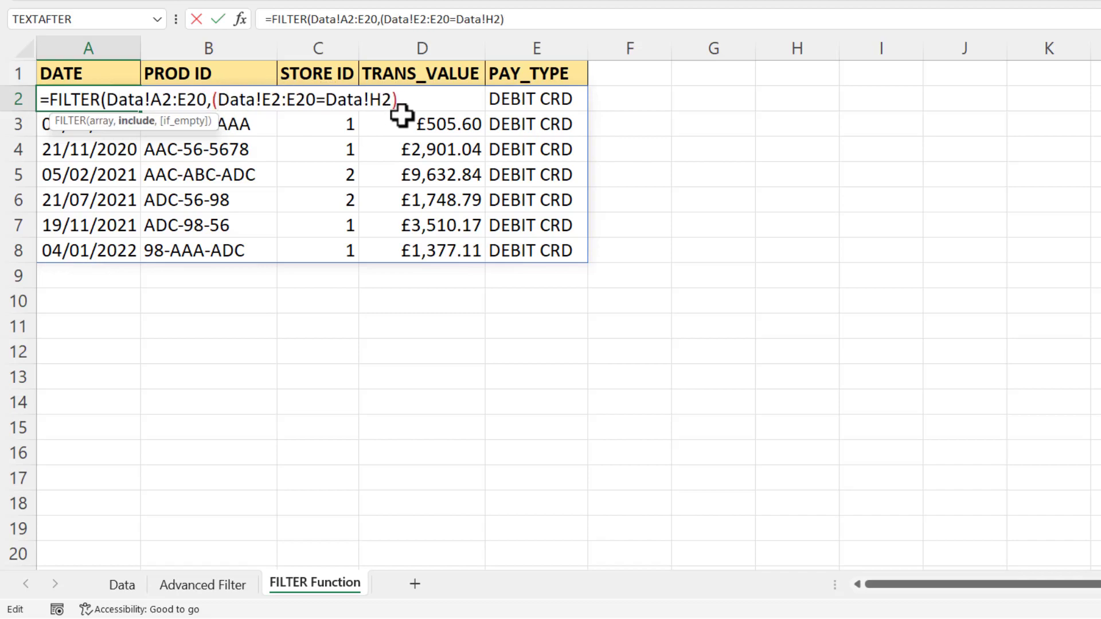
text())
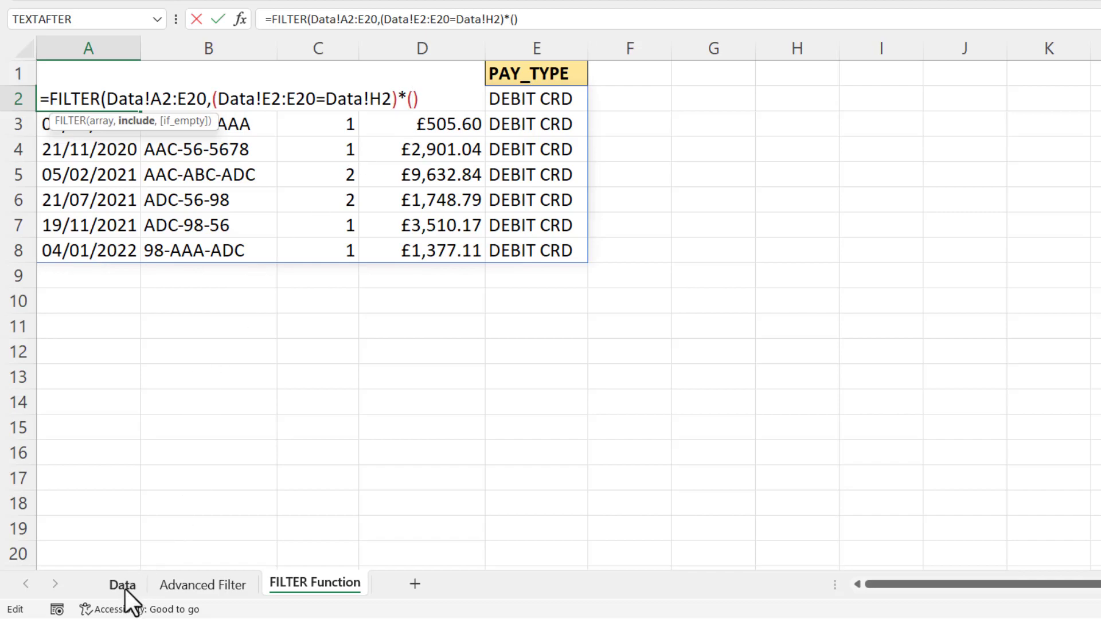
click(125, 589)
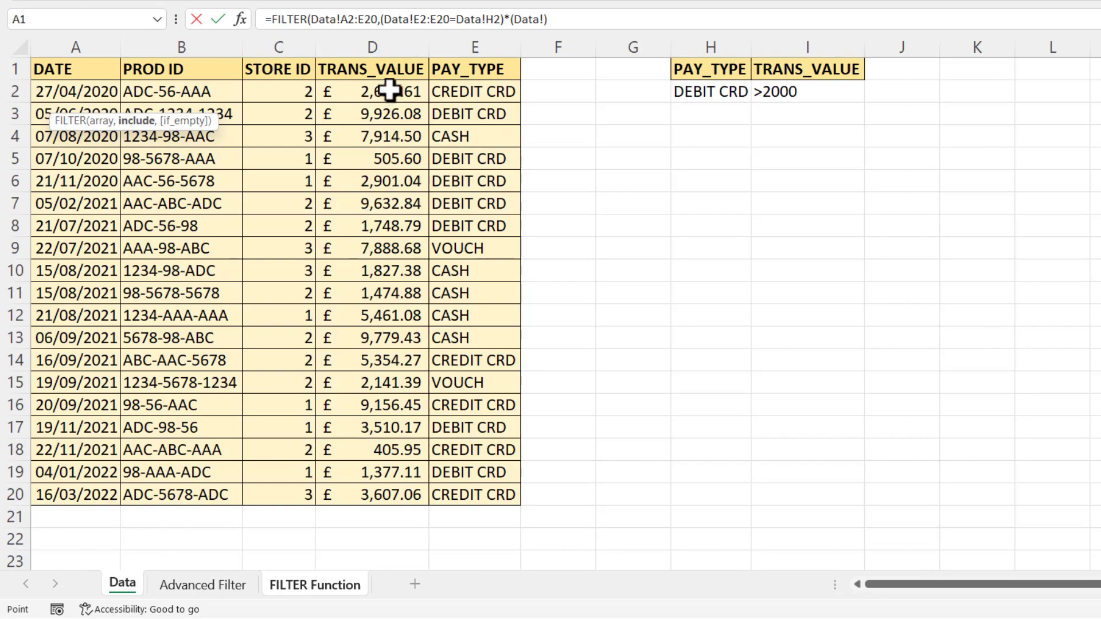
Finish the FILTER formula with the condition (Data!D2:D20>Data!I2) and commit it.
drag(388, 92, 386, 490)
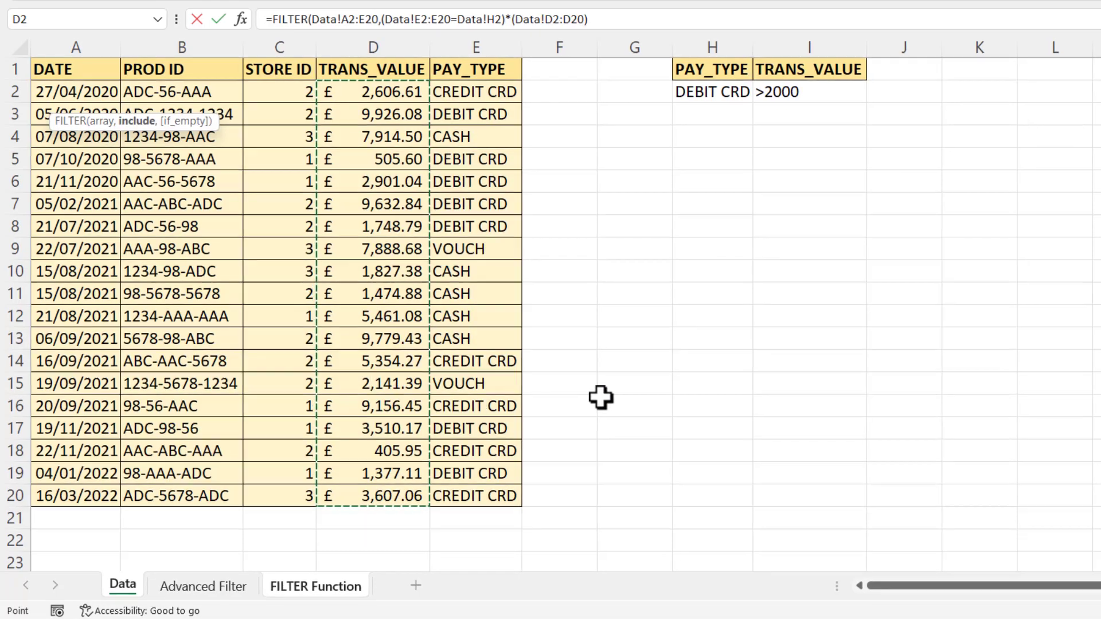
text(>)
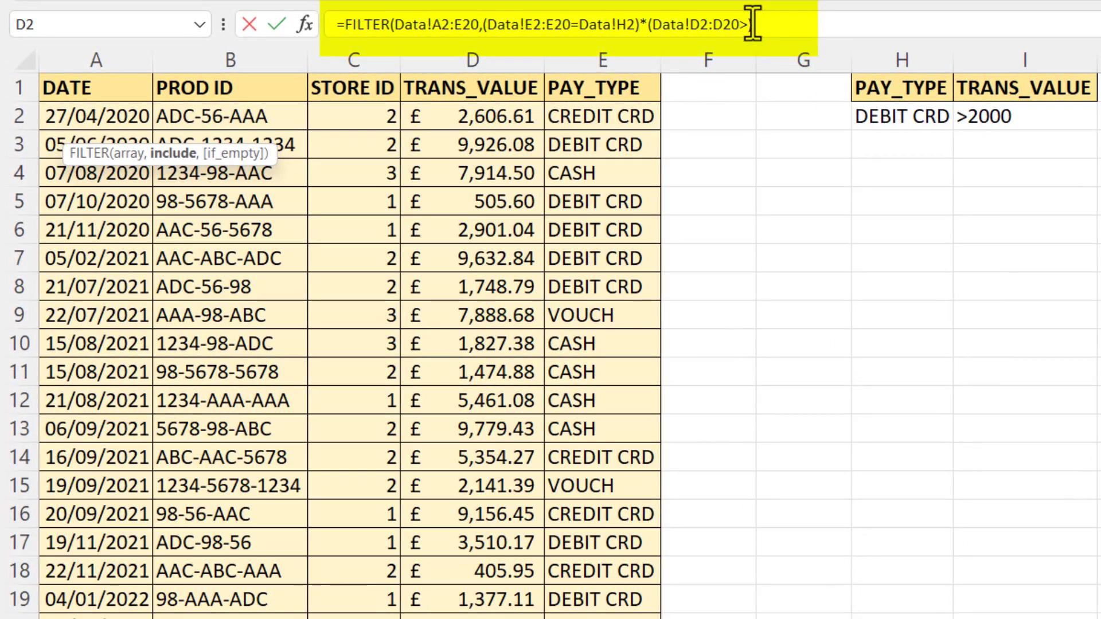
click(1000, 116)
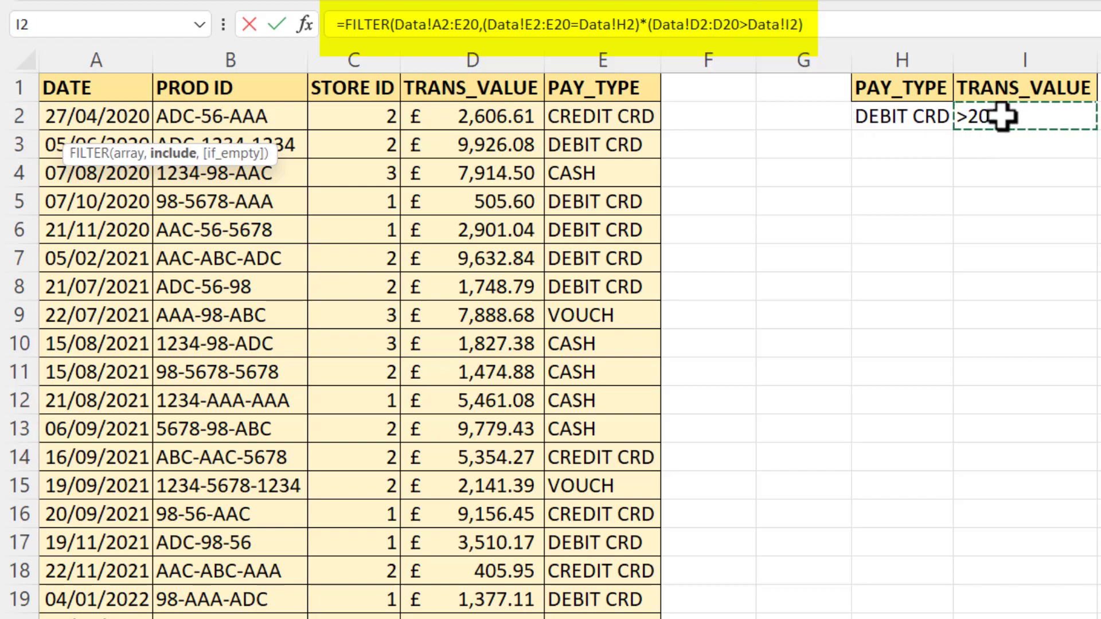
click(846, 26)
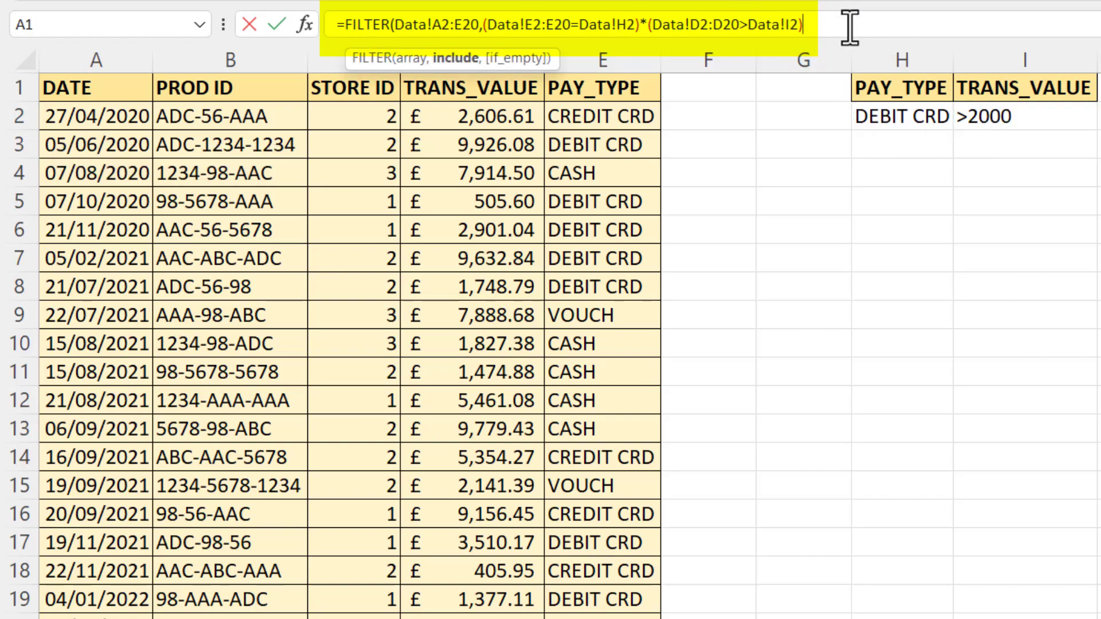
text())
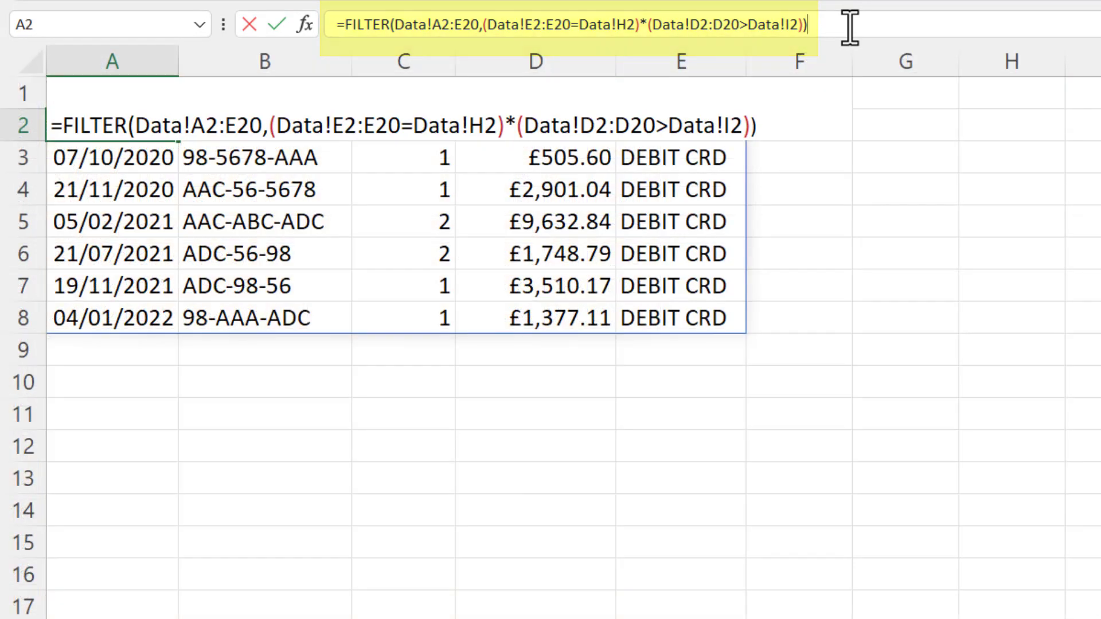
key(Return)
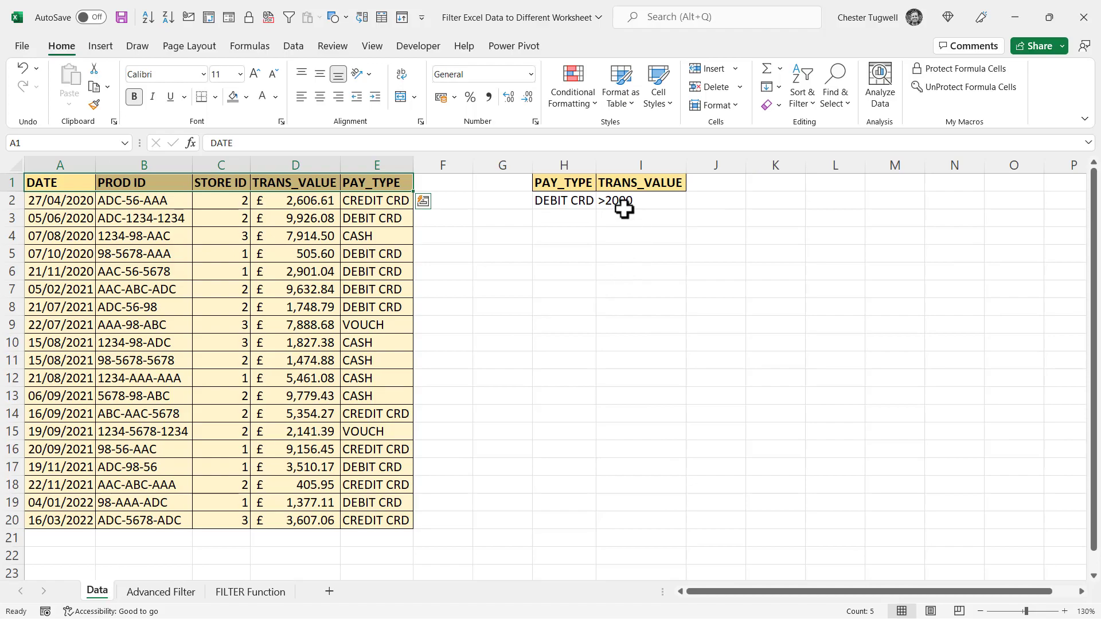
Change Data!I2 from >2000 to 2000 and check the updated FILTER Function results.
double_click(607, 200)
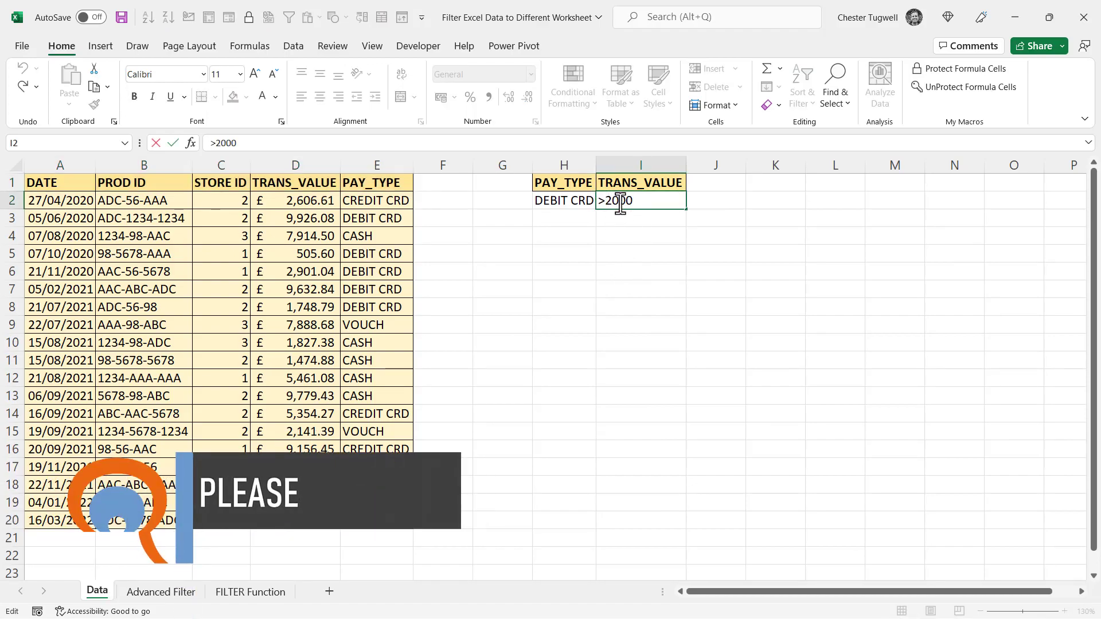
key(BackSpace)
key(Return)
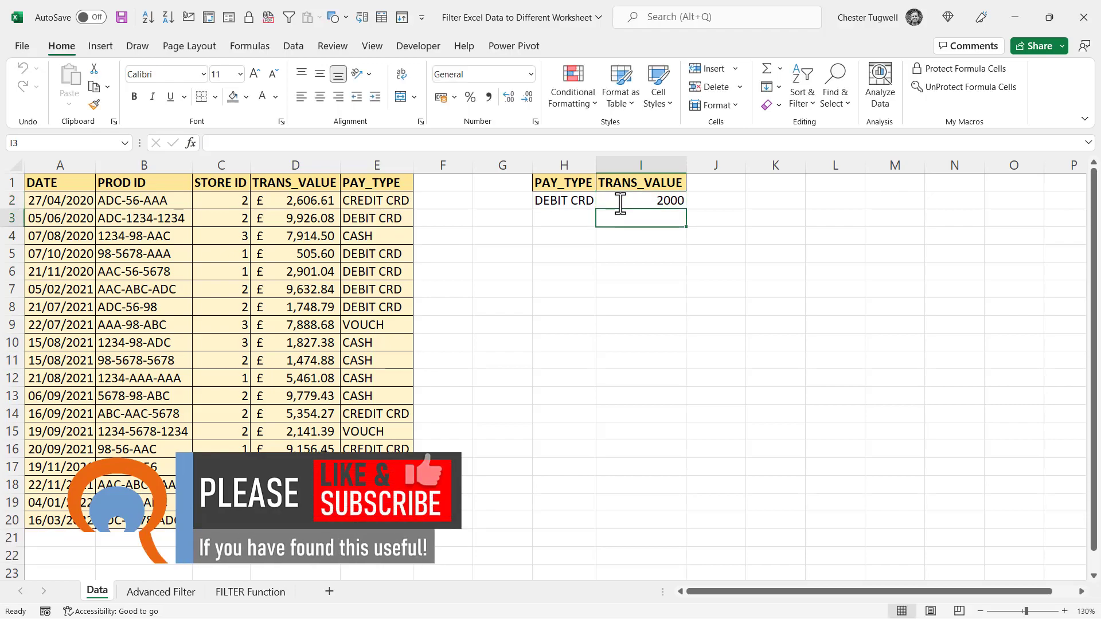
click(259, 592)
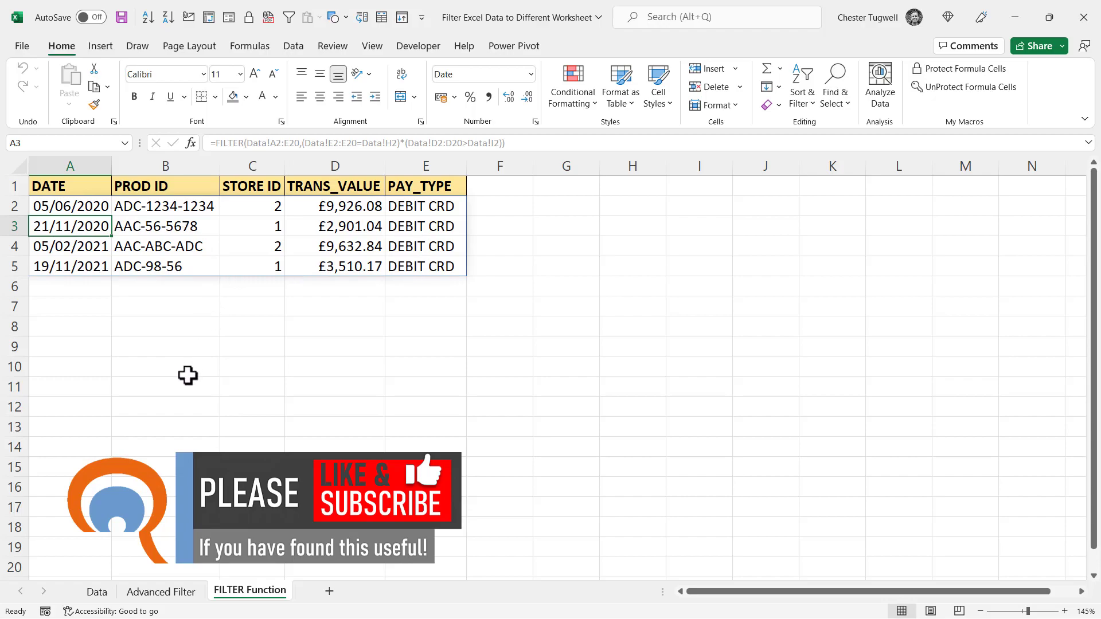
click(97, 592)
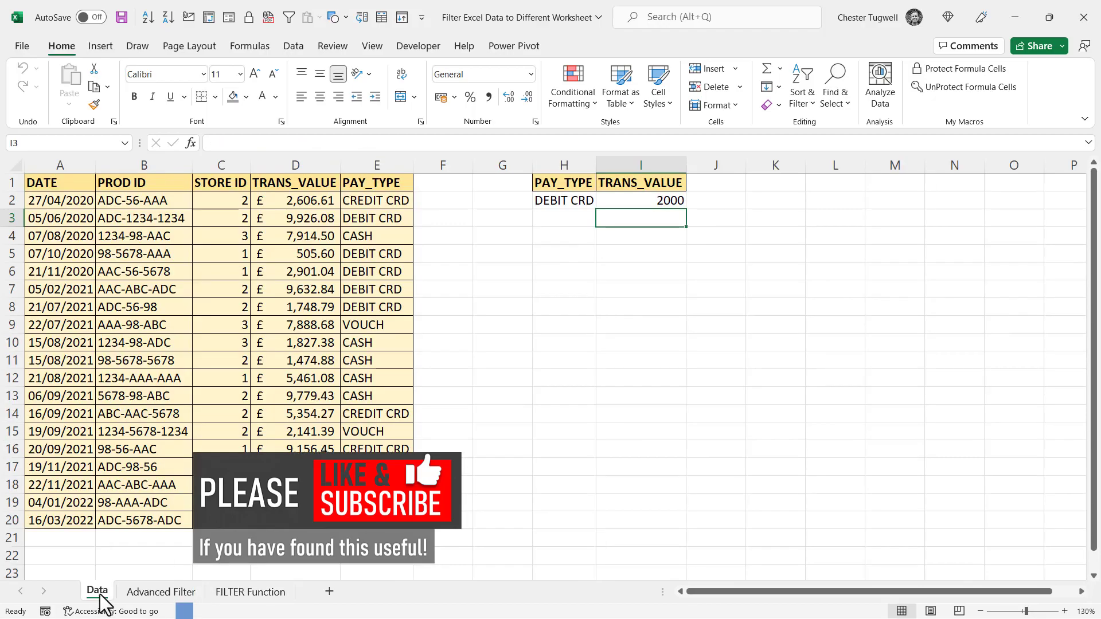
Enter CASH in H2 and view the three CASH records on the FILTER Function sheet.
click(553, 201)
text(CAS)
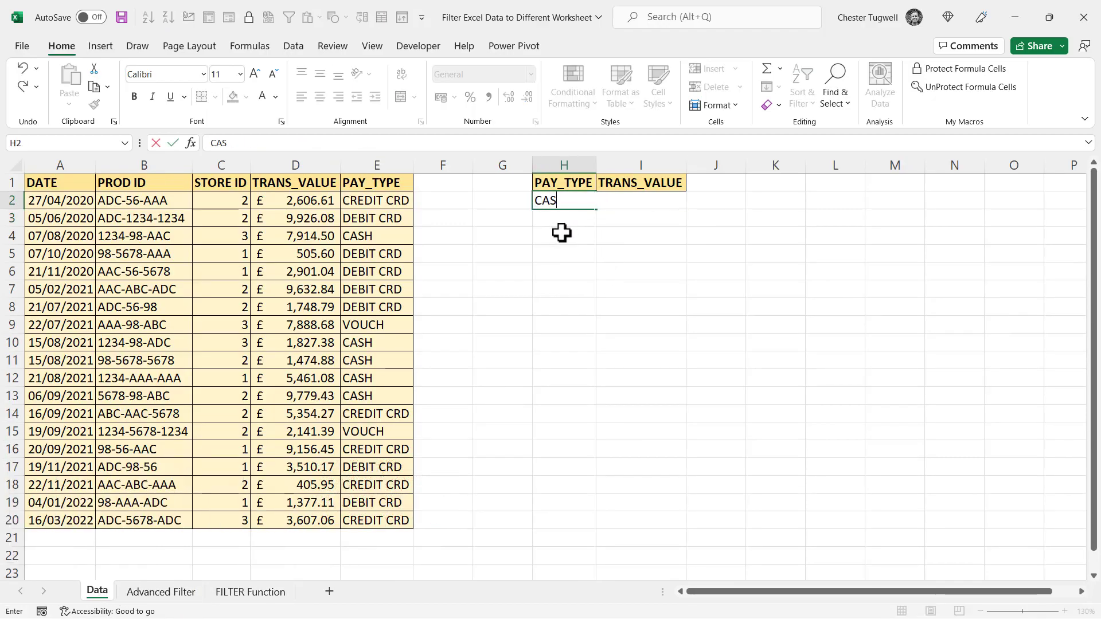
text(H)
key(Return)
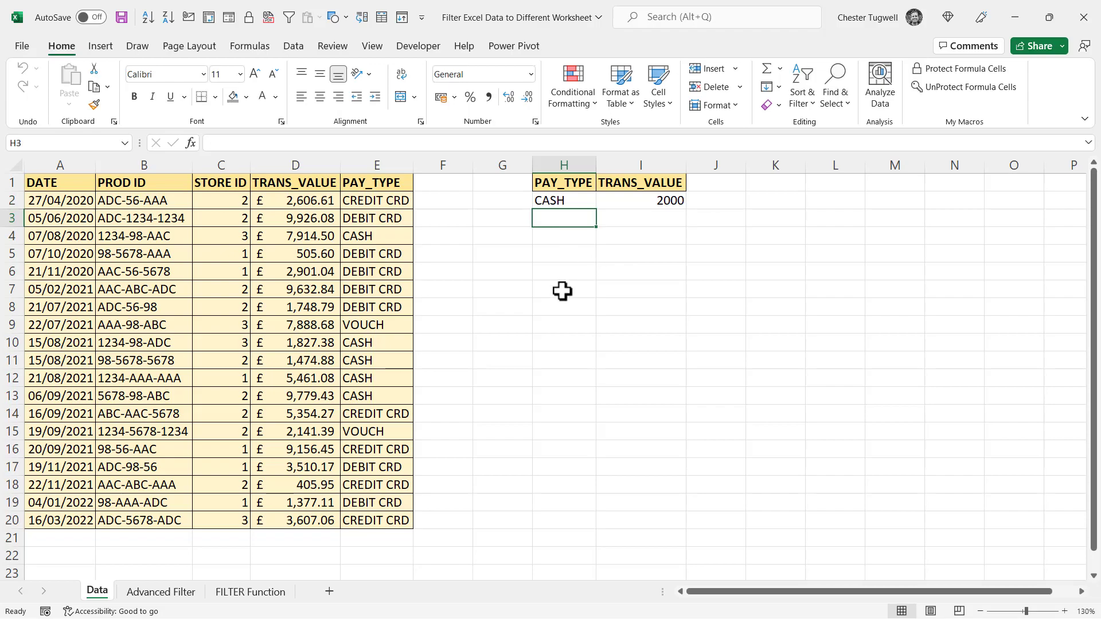
click(257, 594)
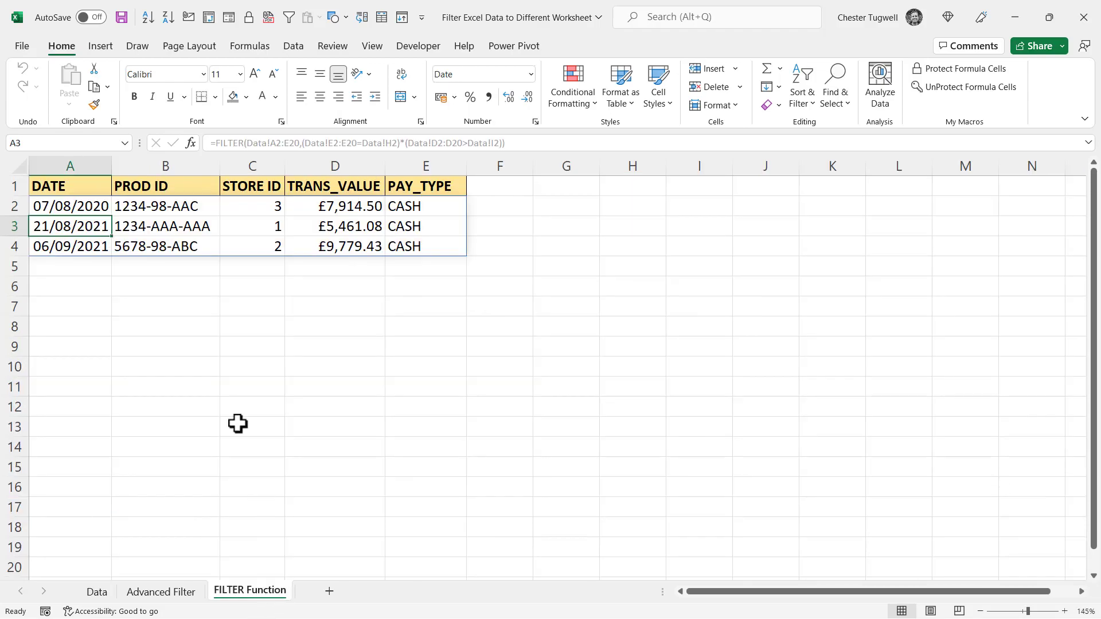